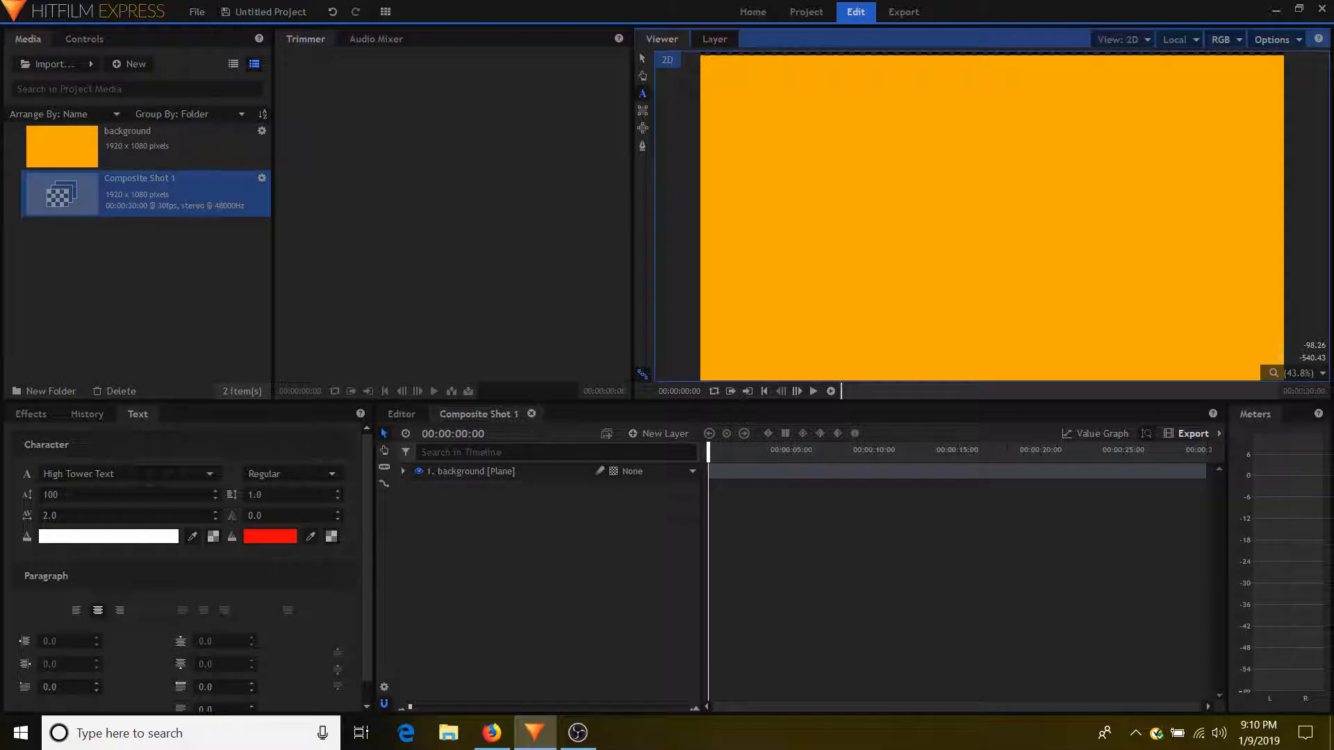
# - Add a text layer above the background plane in Composite Shot 1 and rename it HitFilm
pyautogui.click(658, 432)
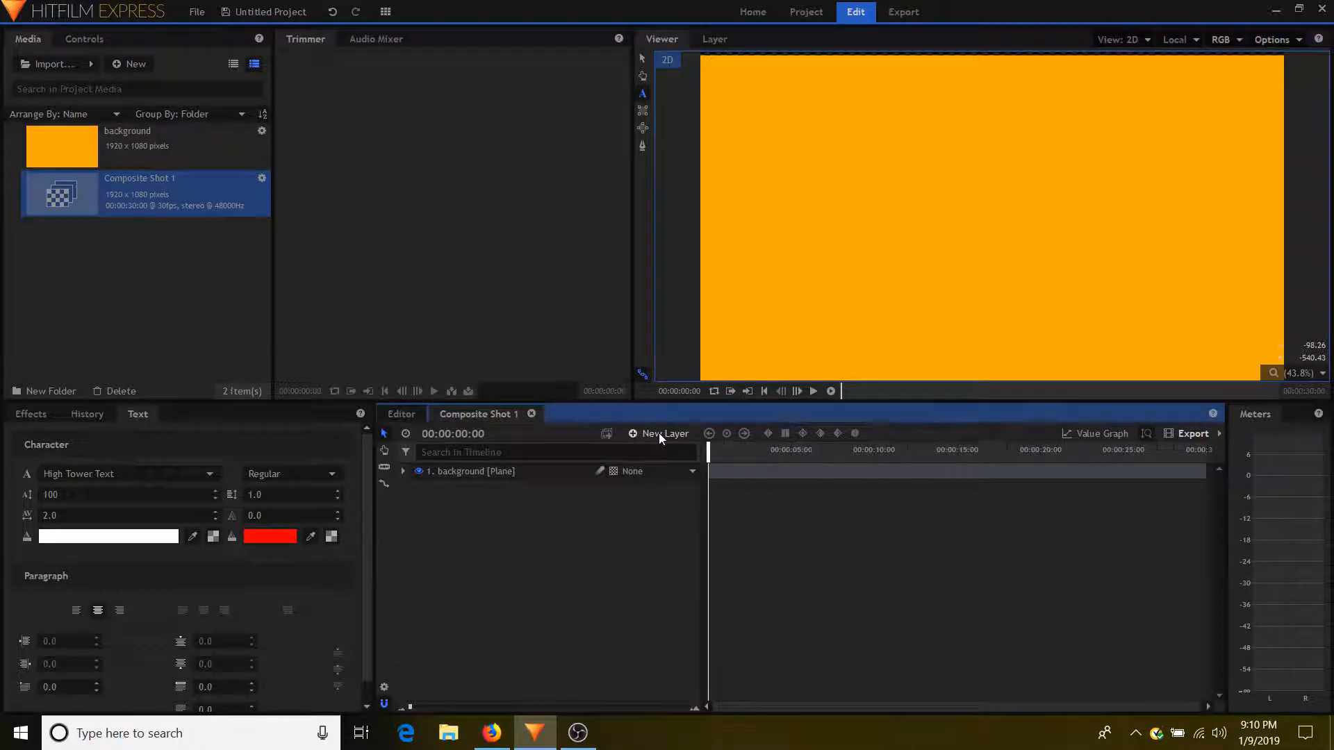
pyautogui.click(650, 473)
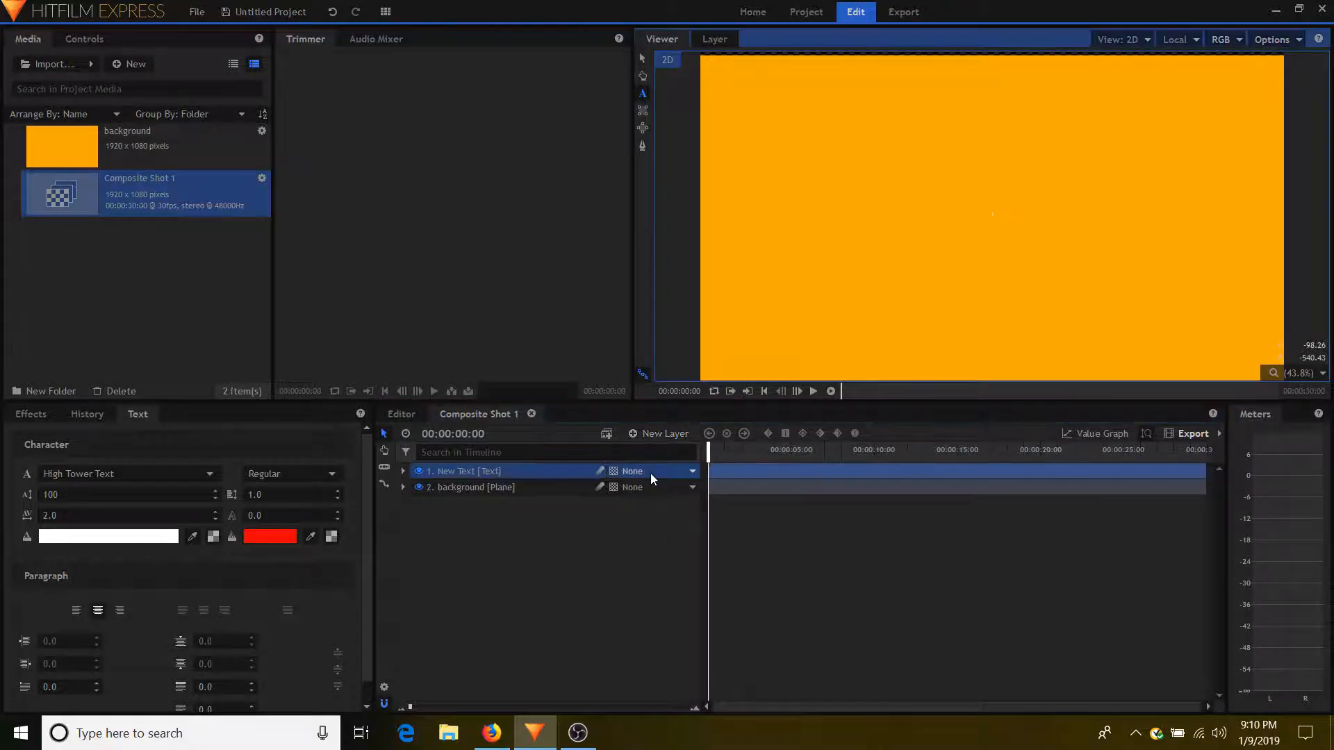
pyautogui.click(468, 474)
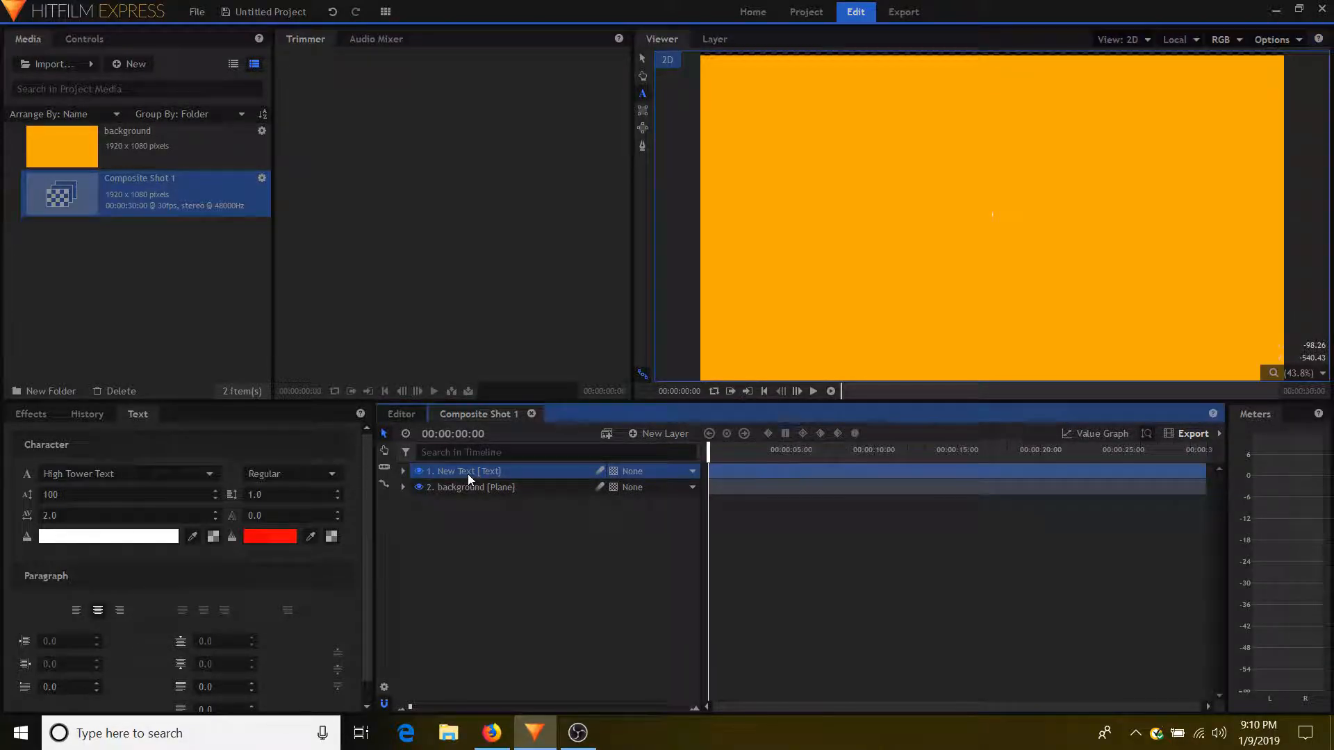
pyautogui.press('F2')
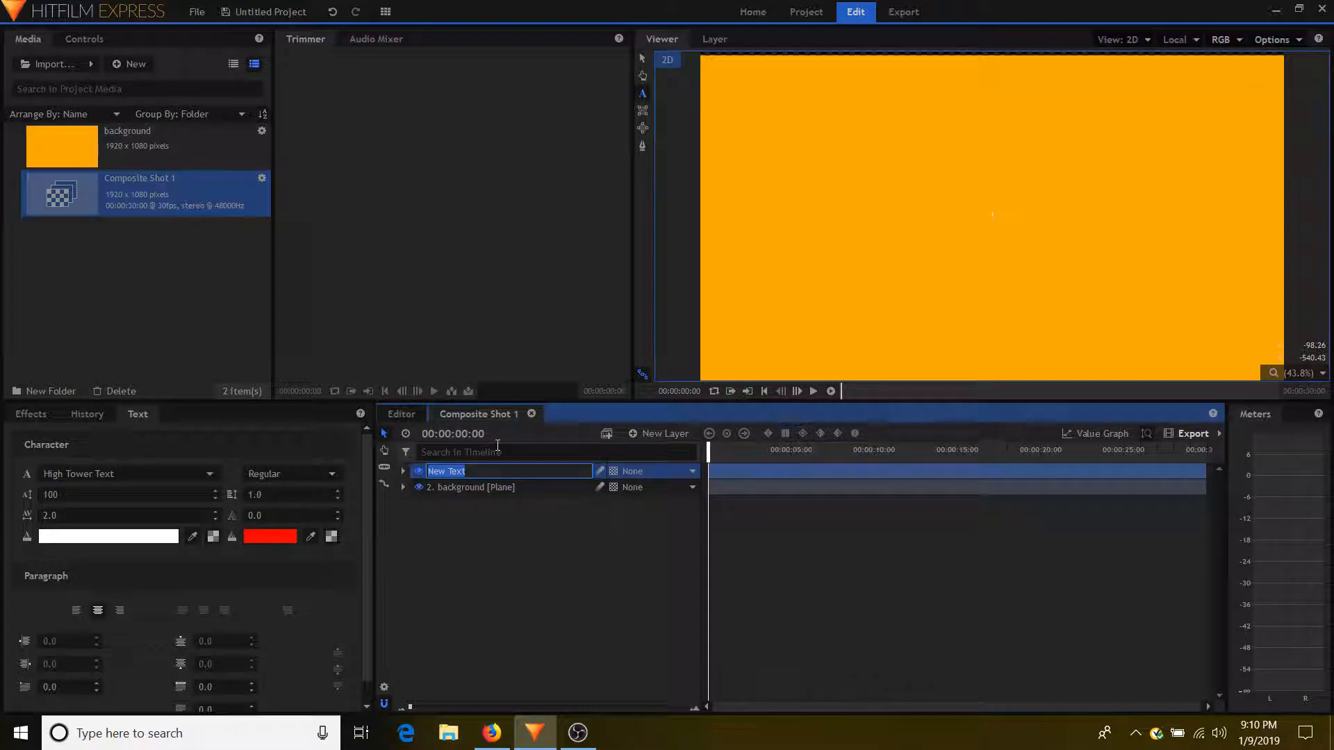
pyautogui.write('HitFilm')
pyautogui.press('Return')
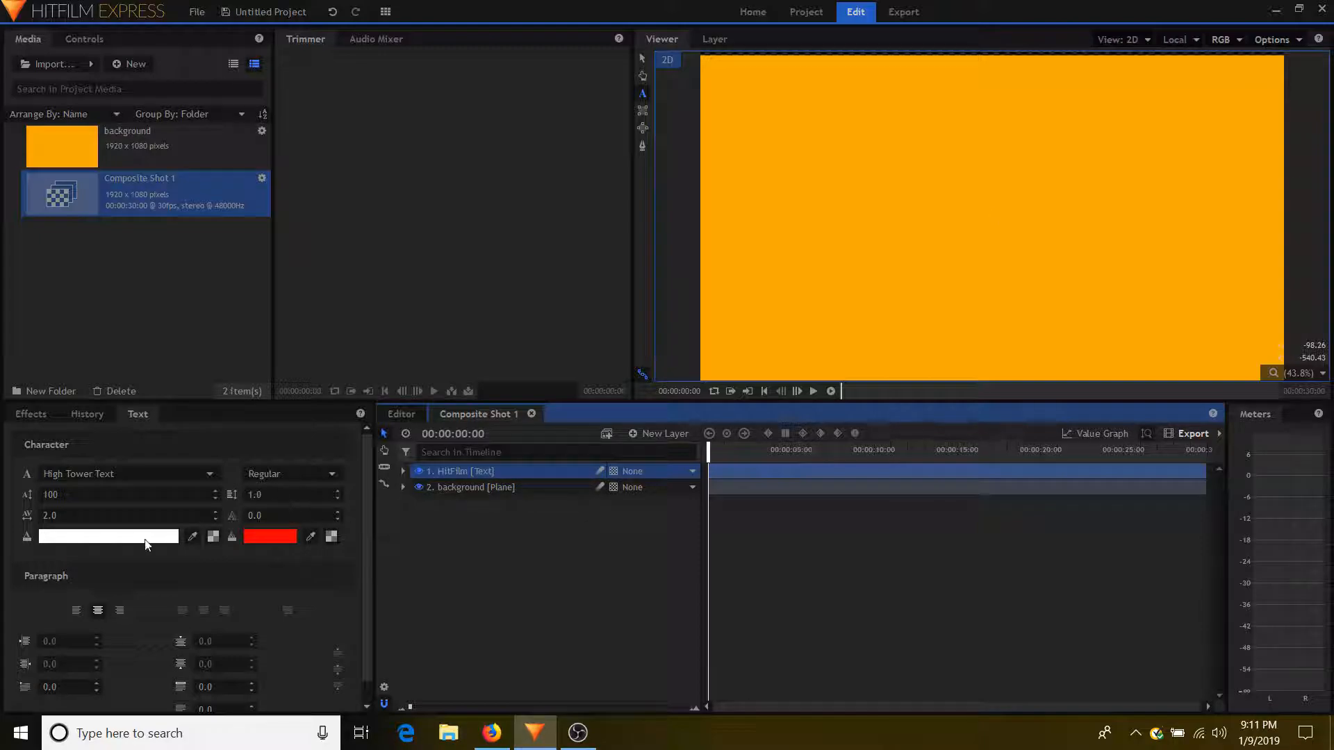
# - Set the text's font size to 150 and its font to Arial
pyautogui.doubleClick(66, 498)
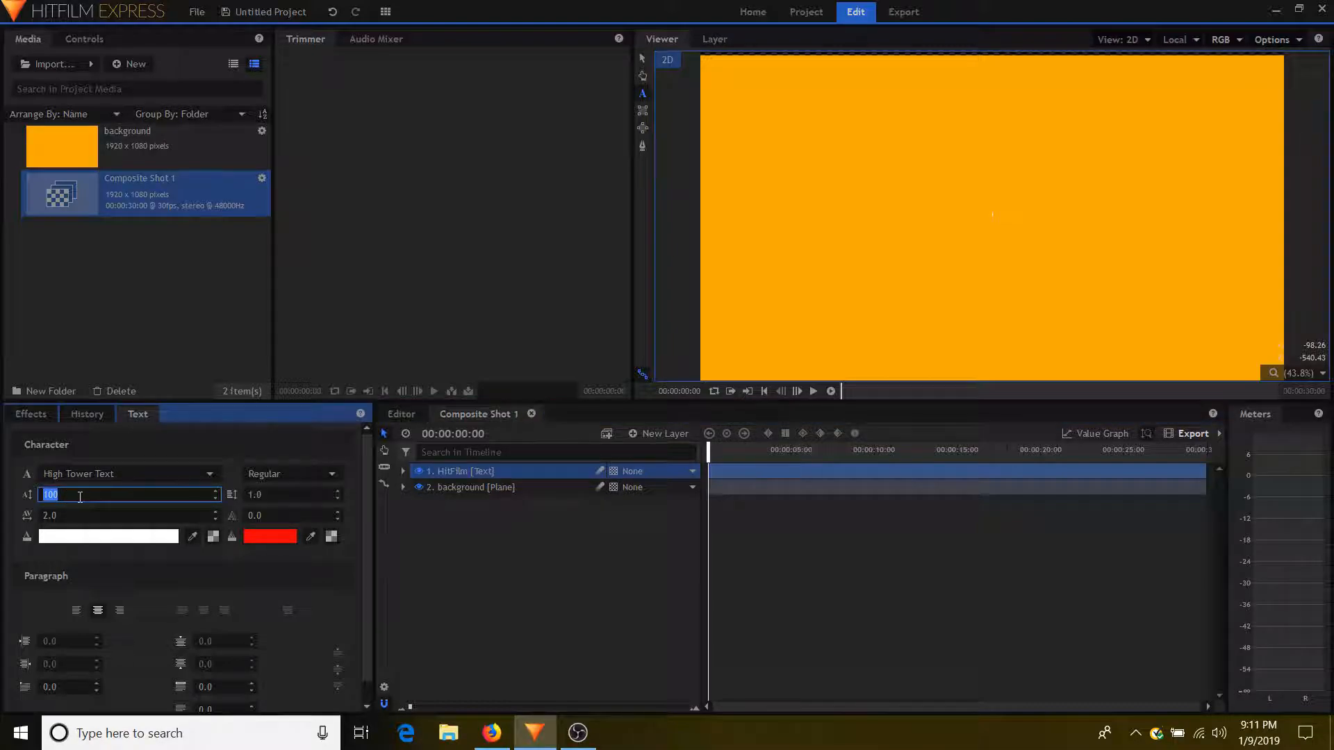
pyautogui.write('150')
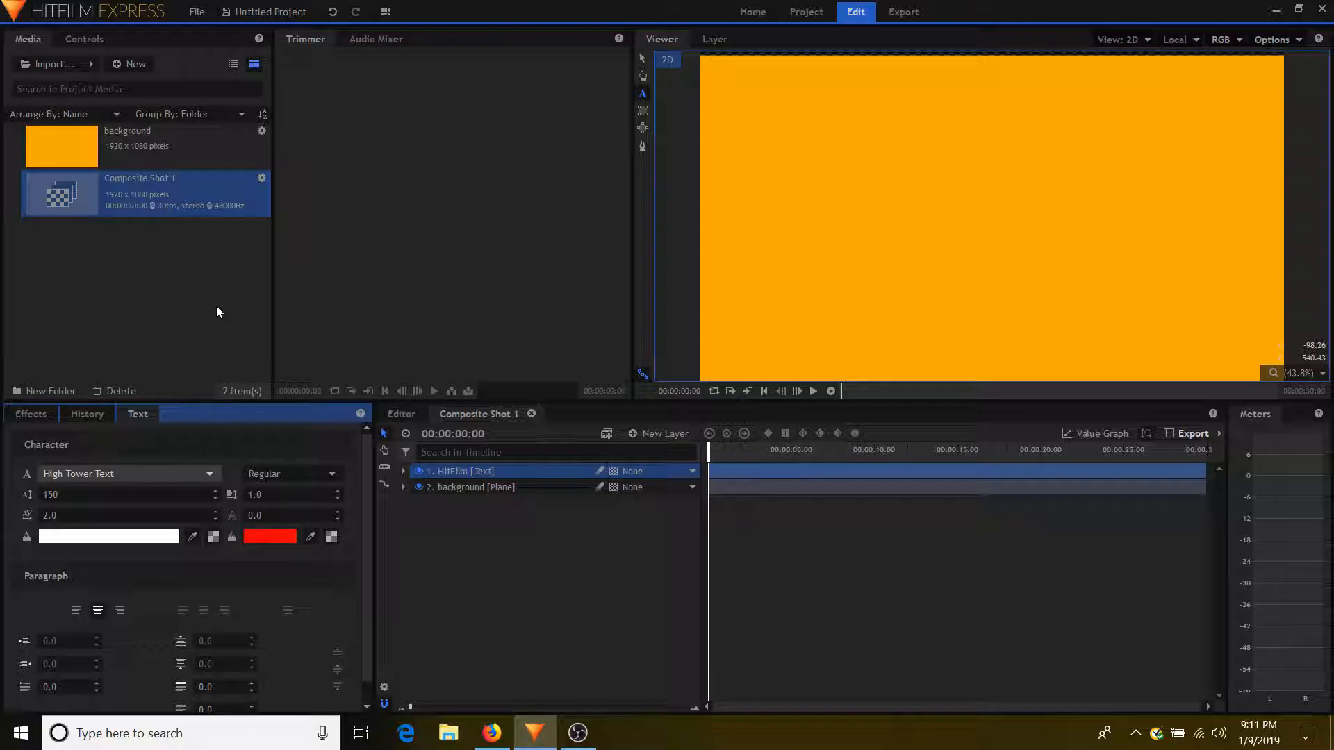
pyautogui.click(117, 224)
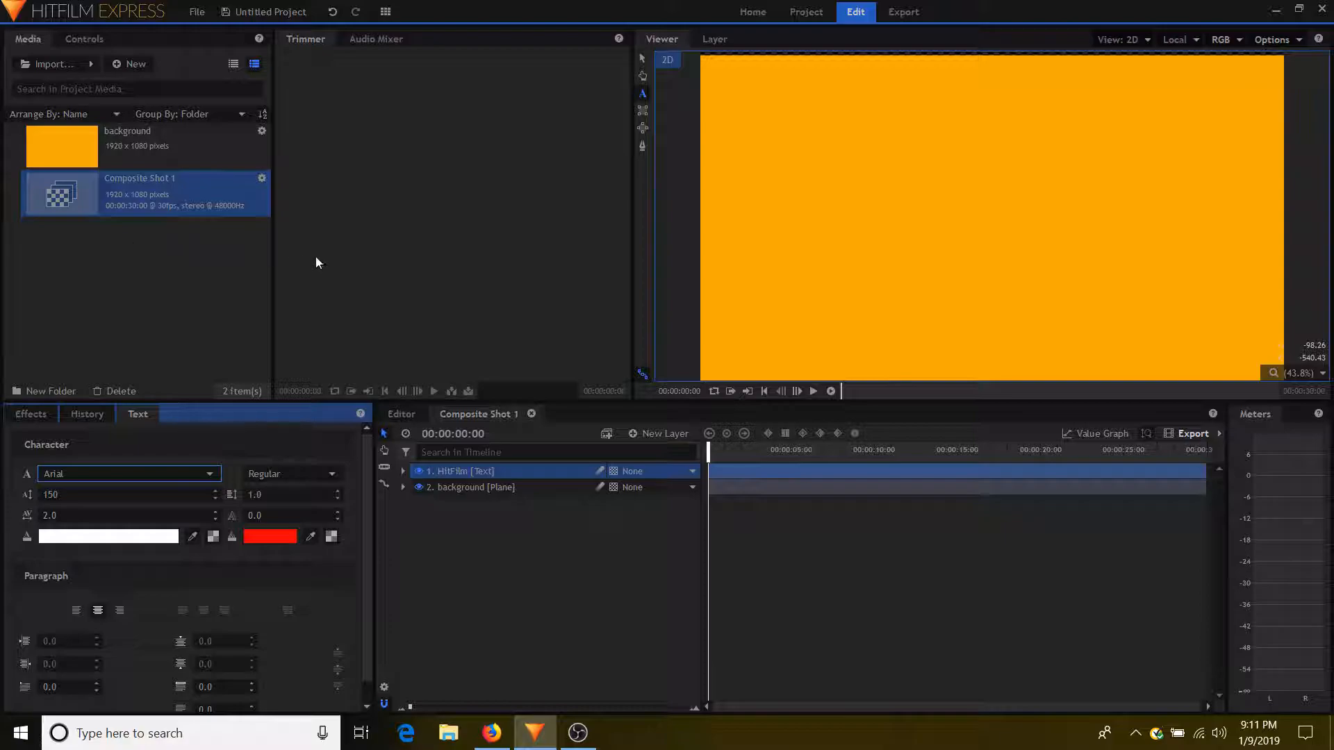
# - Enter the word HitFilm into the new text layer's text box in the viewer with the Text tool
pyautogui.click(642, 58)
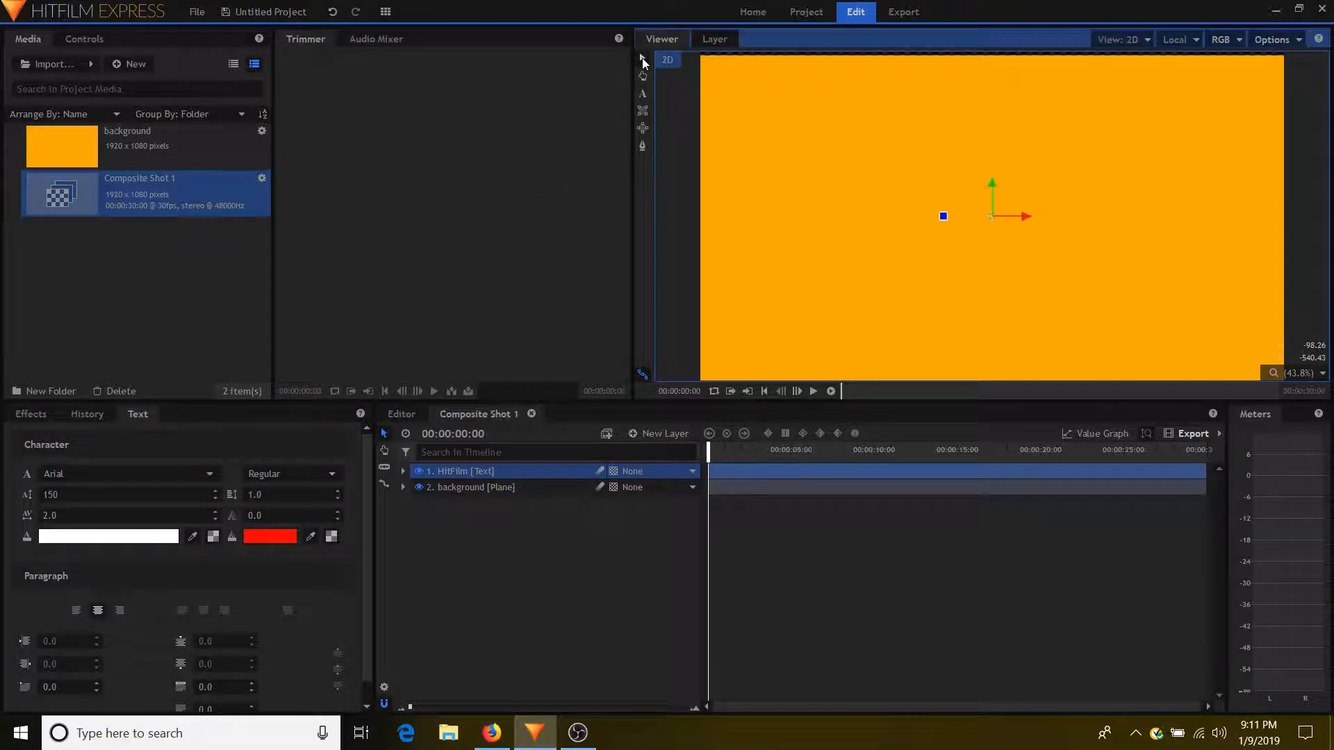
pyautogui.click(644, 93)
pyautogui.write('HitFilm')
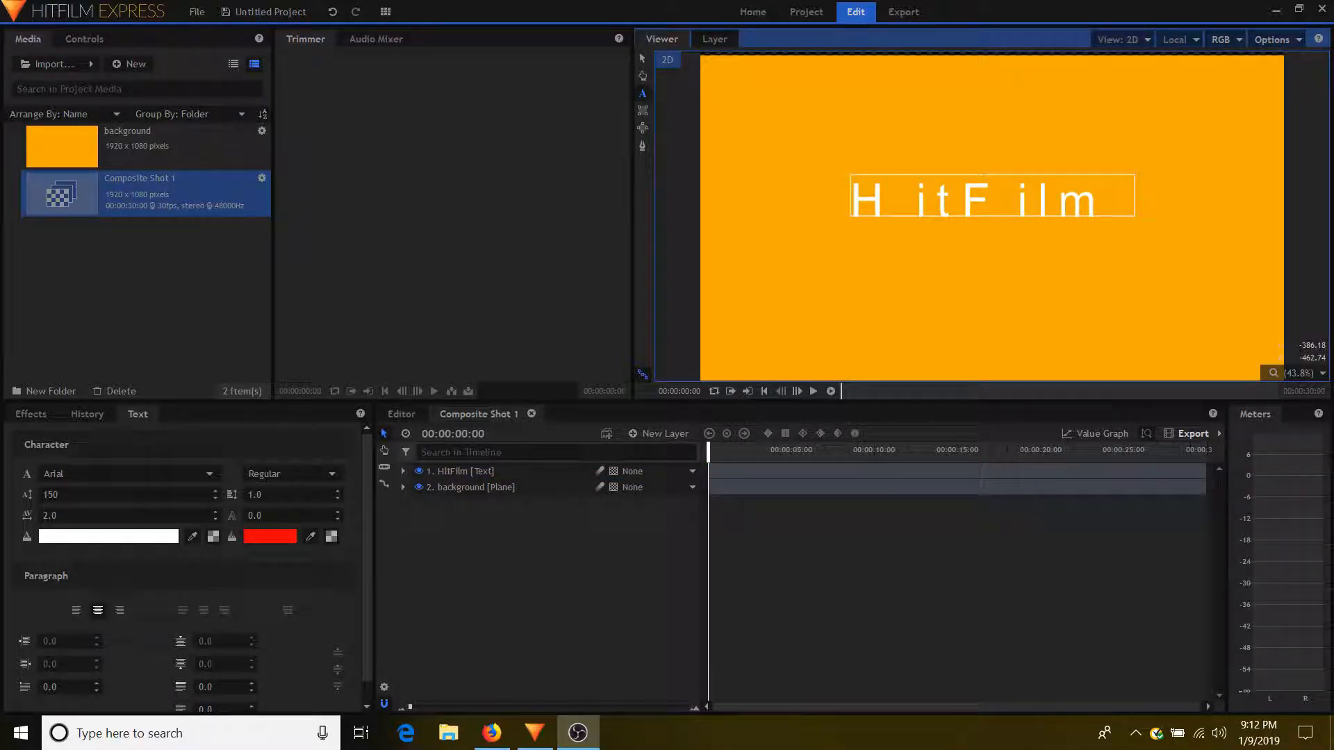
# - Display the Layout controls in the workspace and narrow them so the viewer has more room
pyautogui.click(1096, 32)
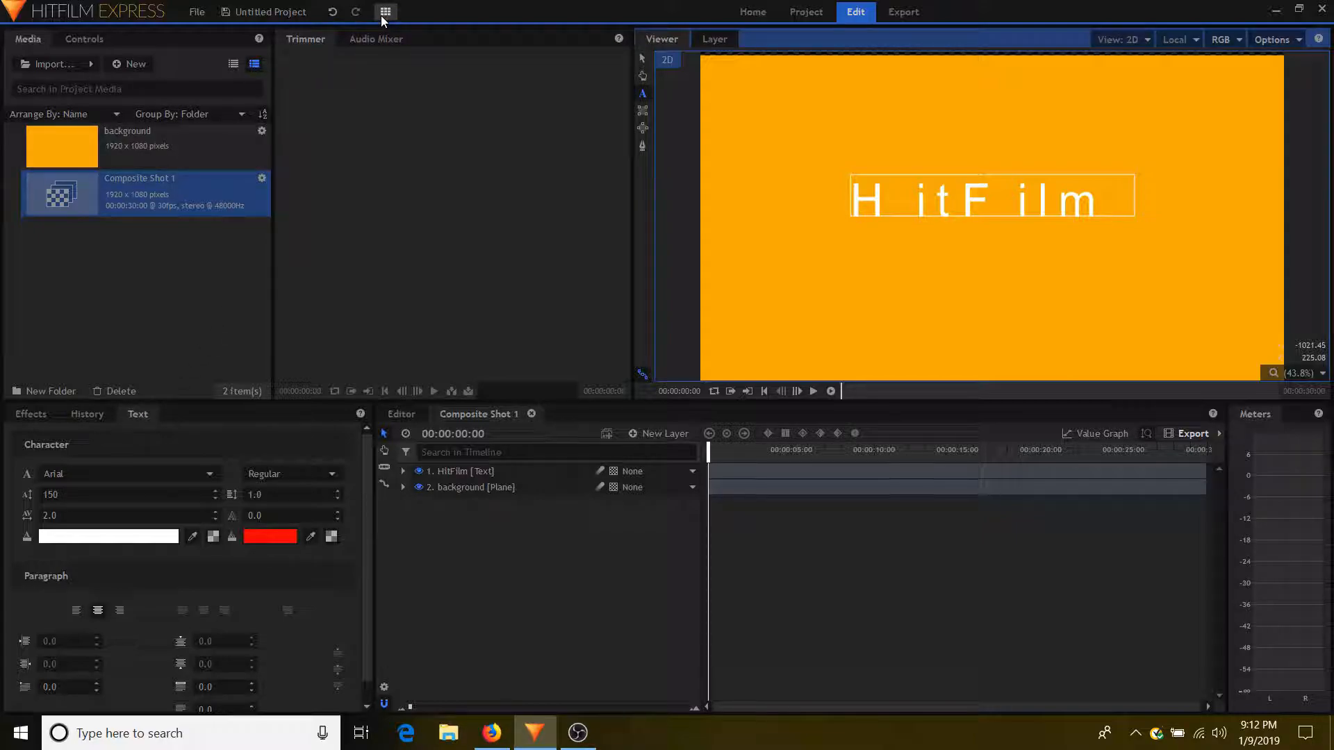
pyautogui.click(390, 97)
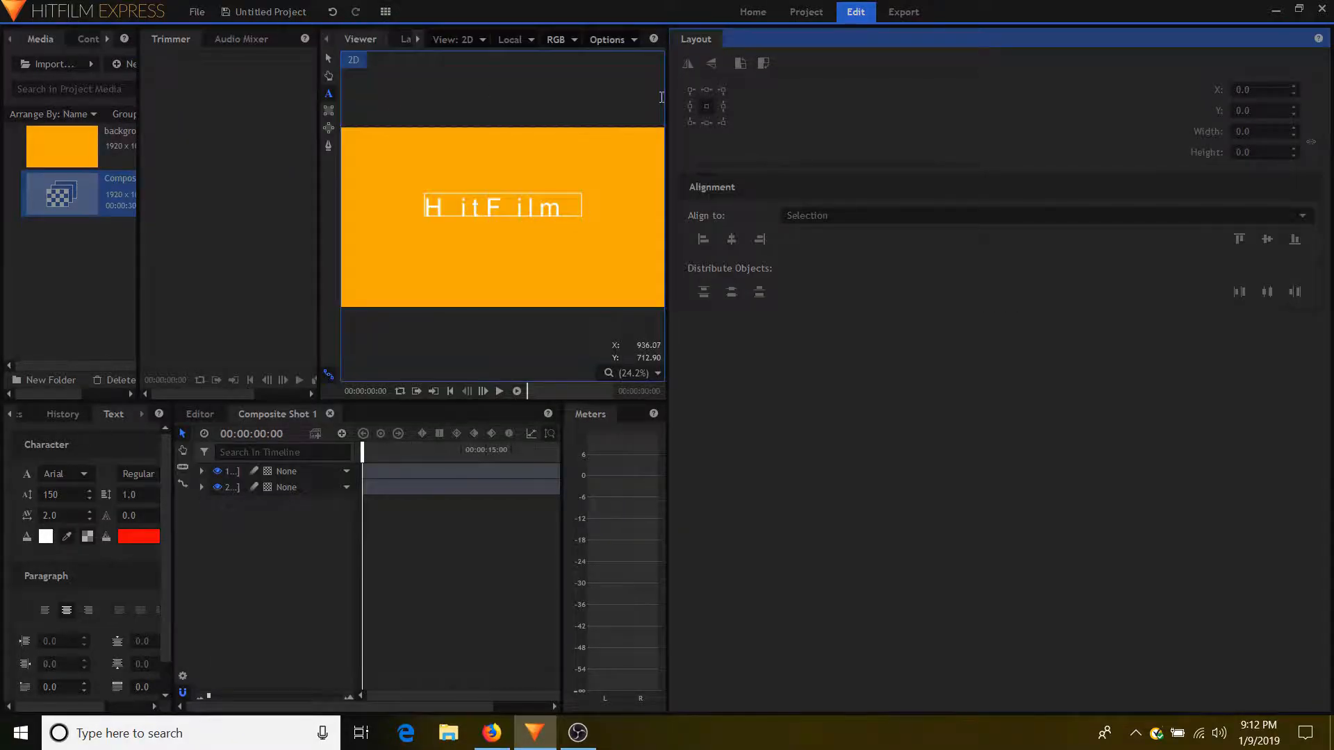
pyautogui.moveTo(665, 99); pyautogui.dragTo(1013, 123)
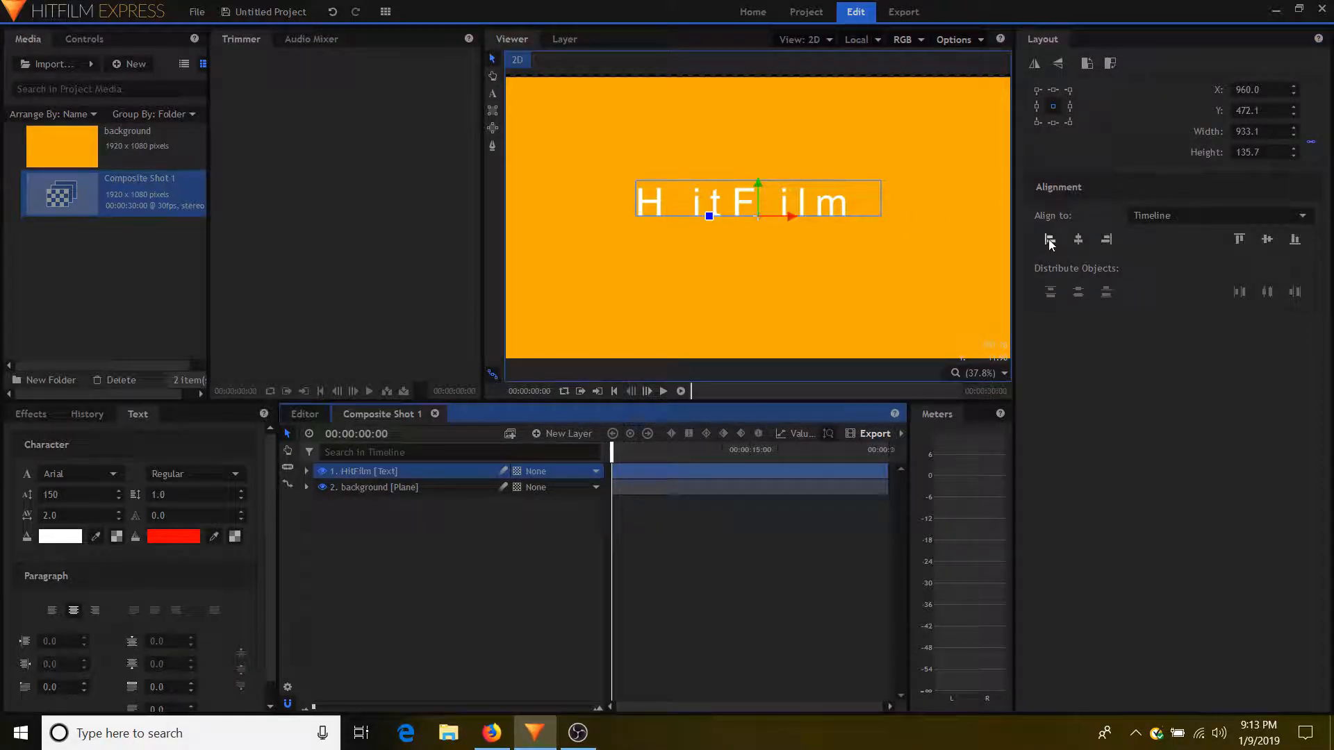
# - Try left and right alignment of the HitFilm text relative to the Timeline, and center it horizontally and vertically
pyautogui.click(1050, 239)
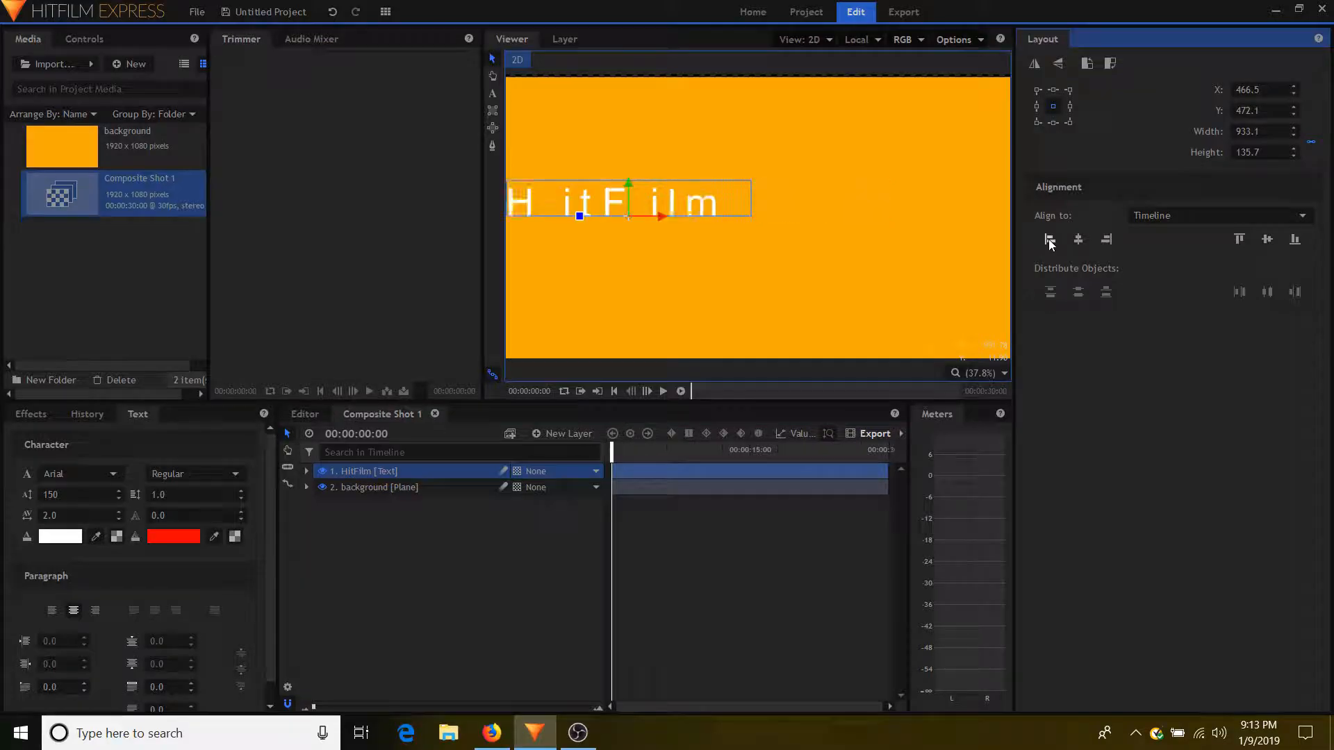
pyautogui.click(1106, 241)
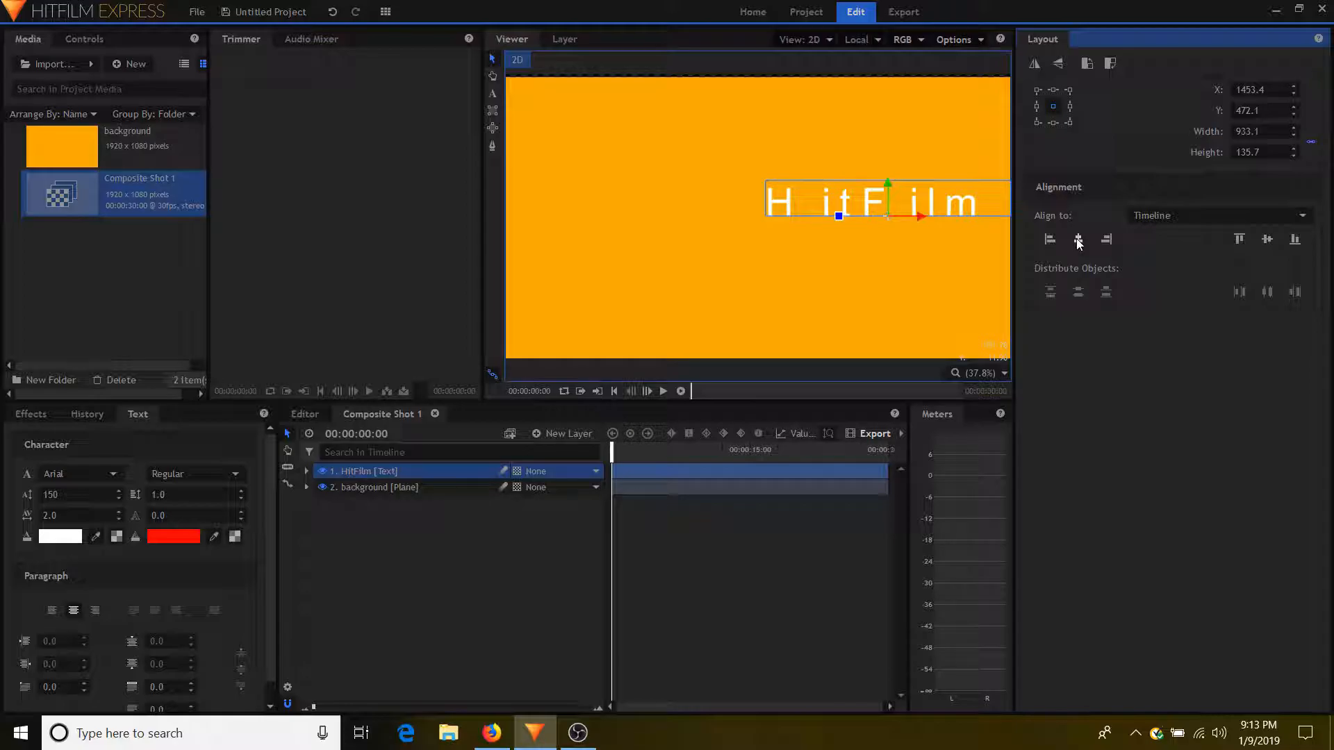
pyautogui.click(1078, 241)
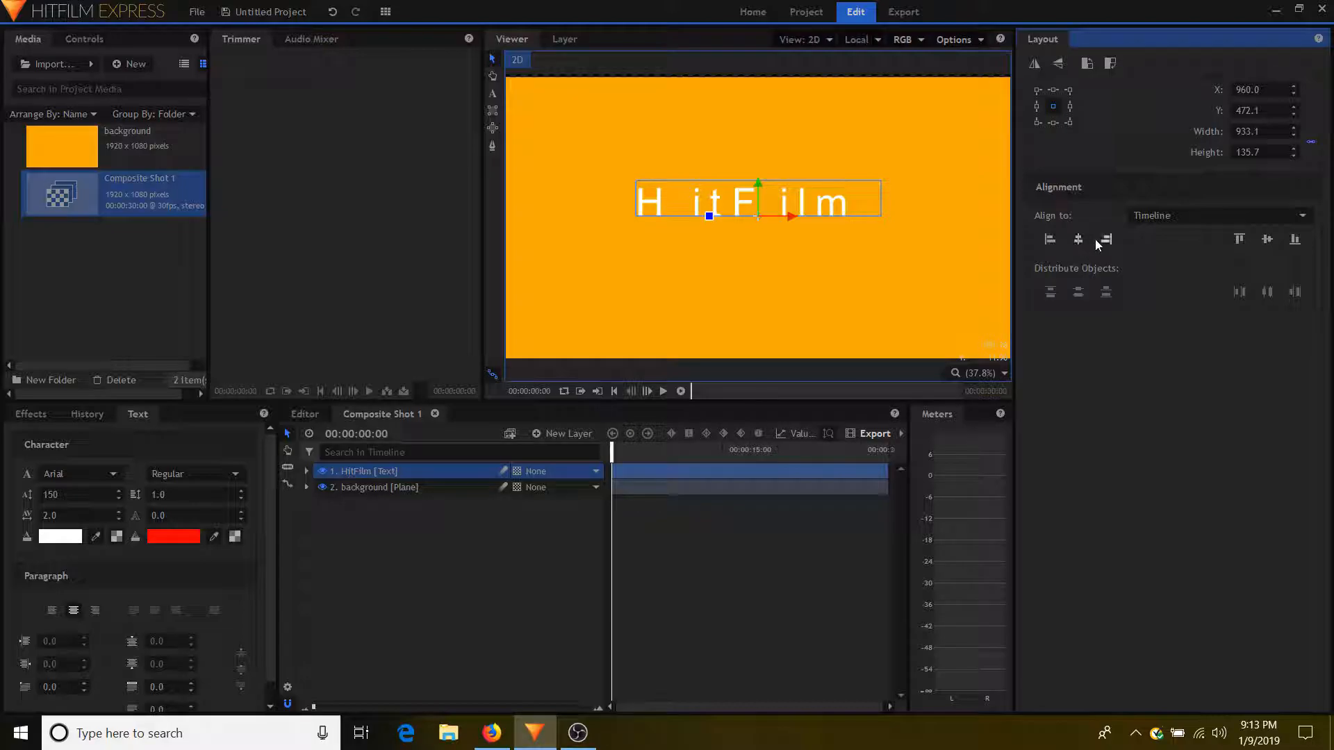
pyautogui.click(1269, 239)
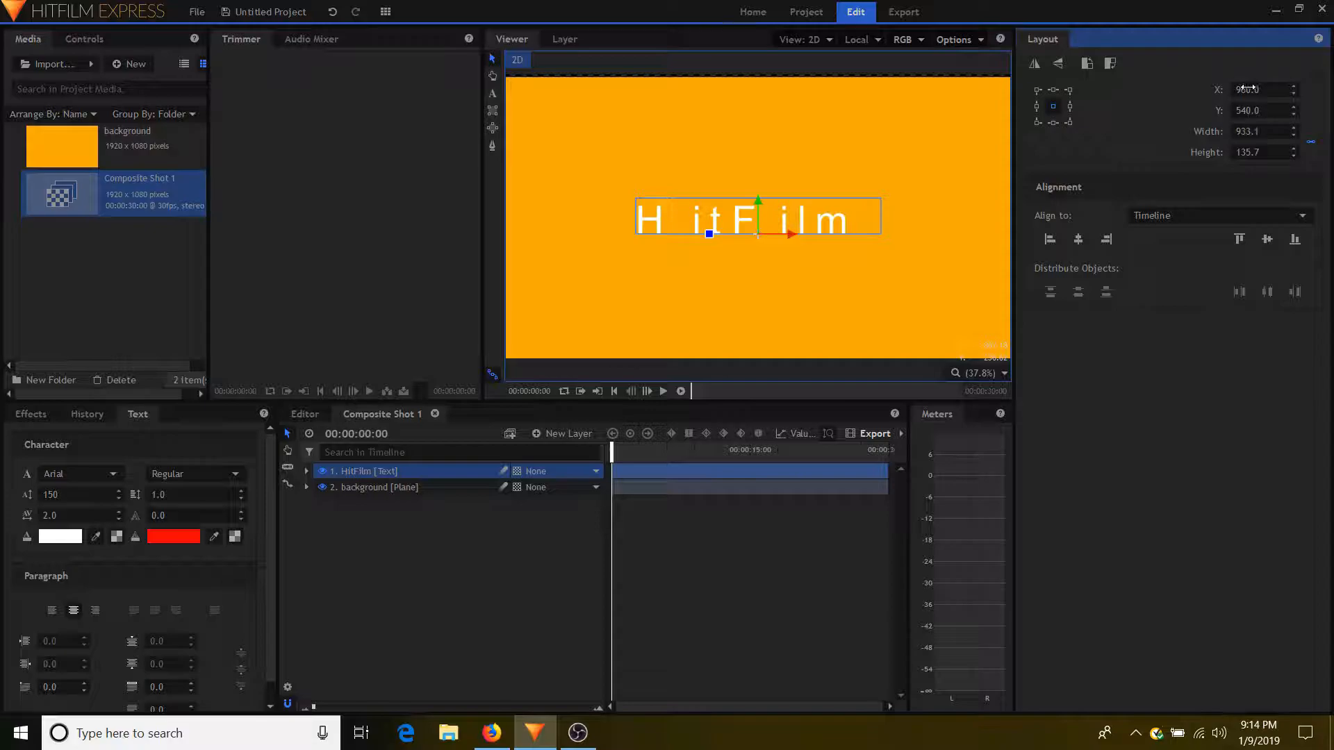
# - Try a Y position of 600 for the HitFilm text, and center it vertically again
pyautogui.click(1245, 110)
pyautogui.write('600')
pyautogui.press('Return')
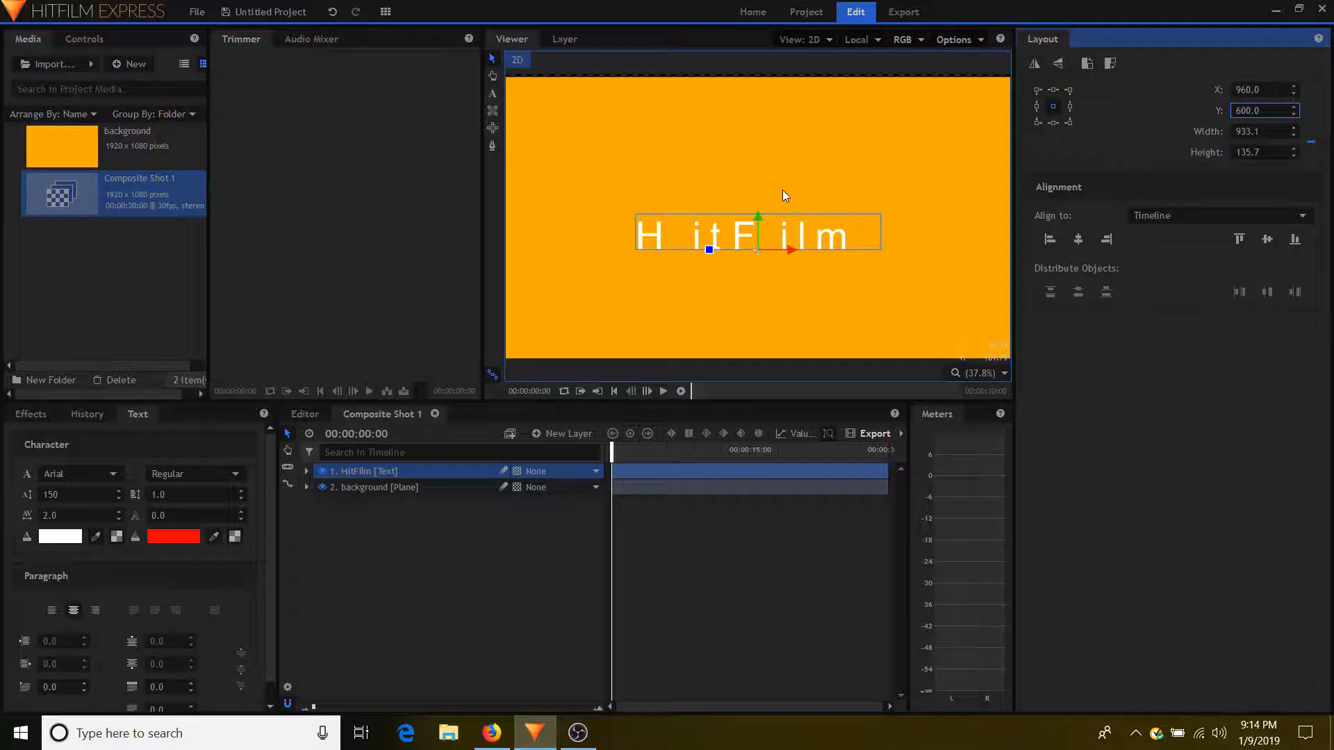
pyautogui.click(1267, 240)
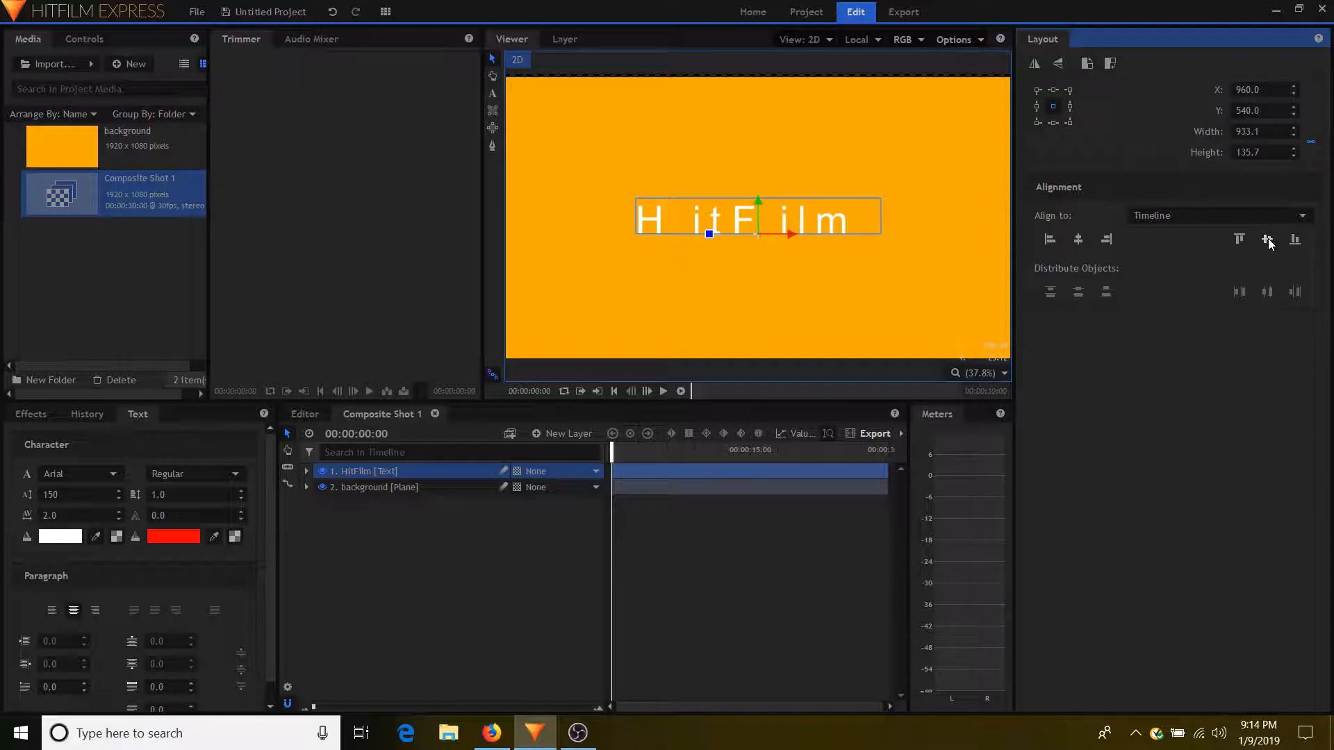
pyautogui.hotkey('alt', 'Tab')
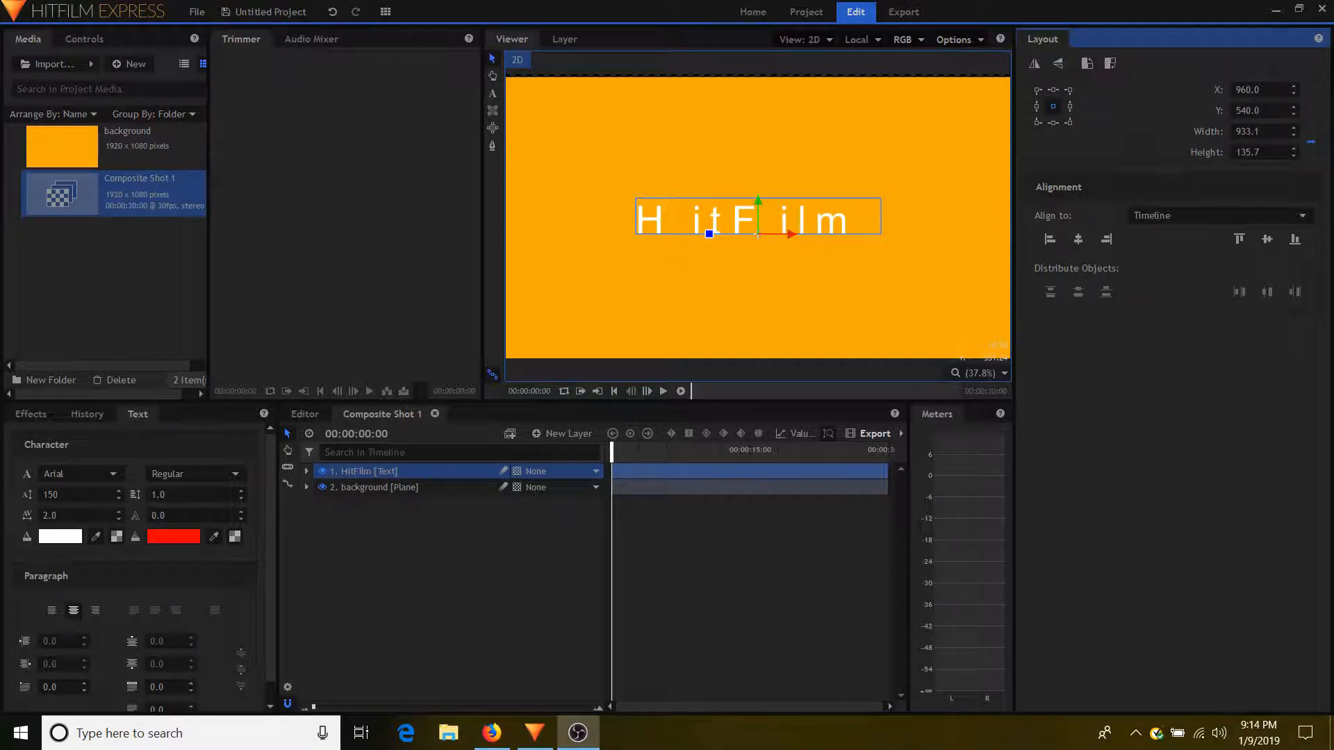
pyautogui.hotkey('alt', 'Tab')
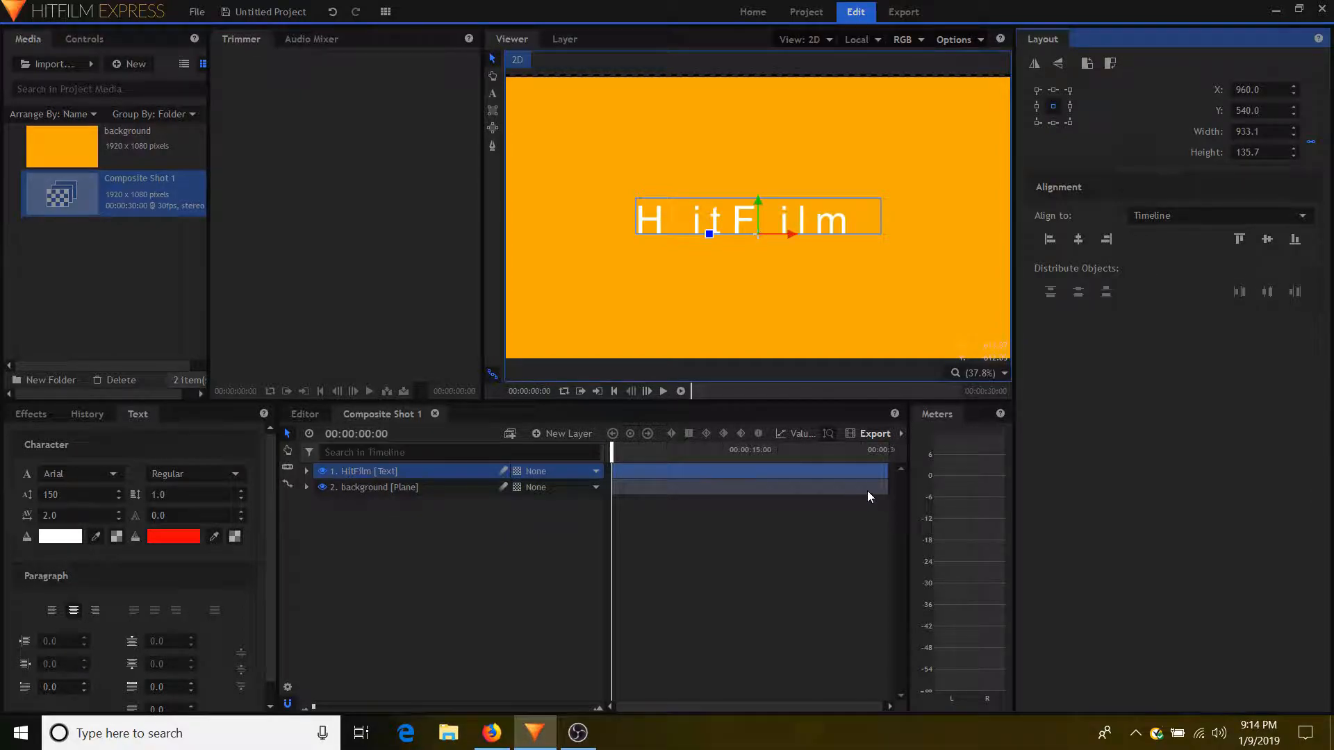
# - Duplicate the HitFilm text layer and set the copy's font to Calibri at size 250
pyautogui.click(376, 471)
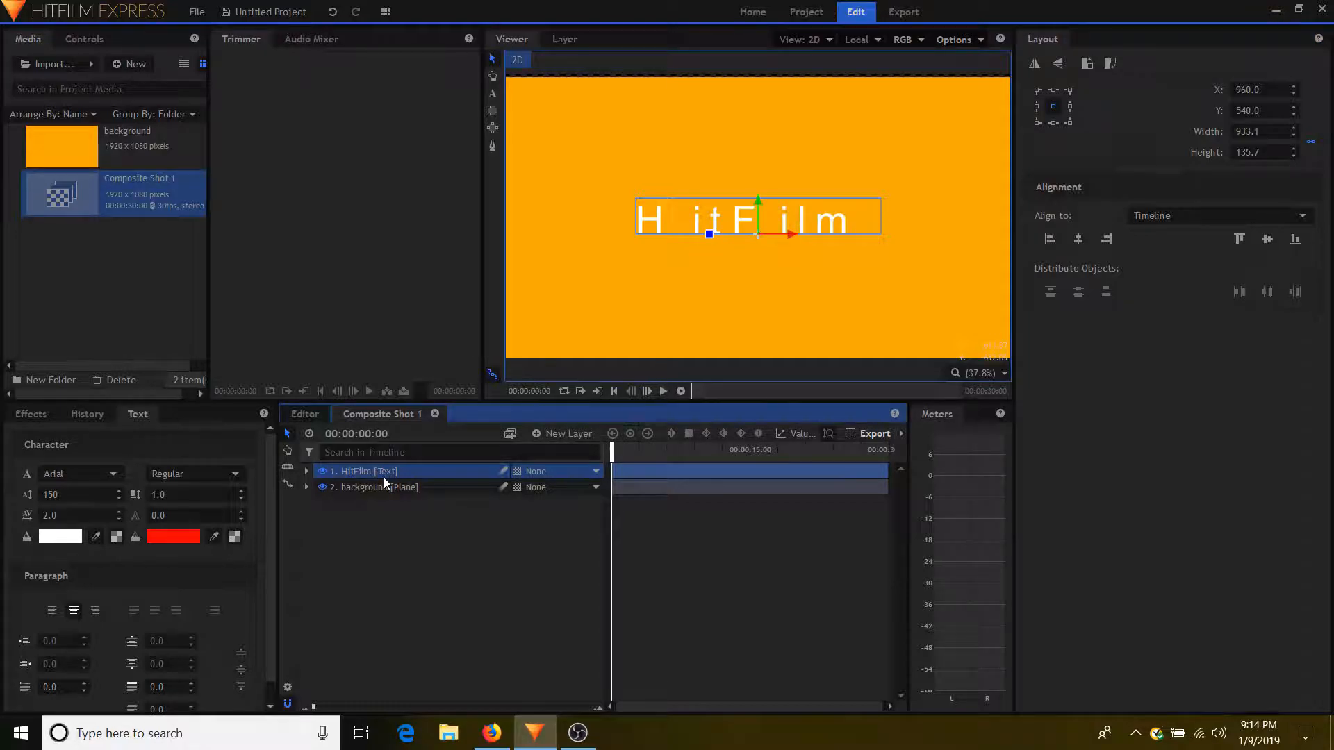
pyautogui.hotkey('ctrl', 'd')
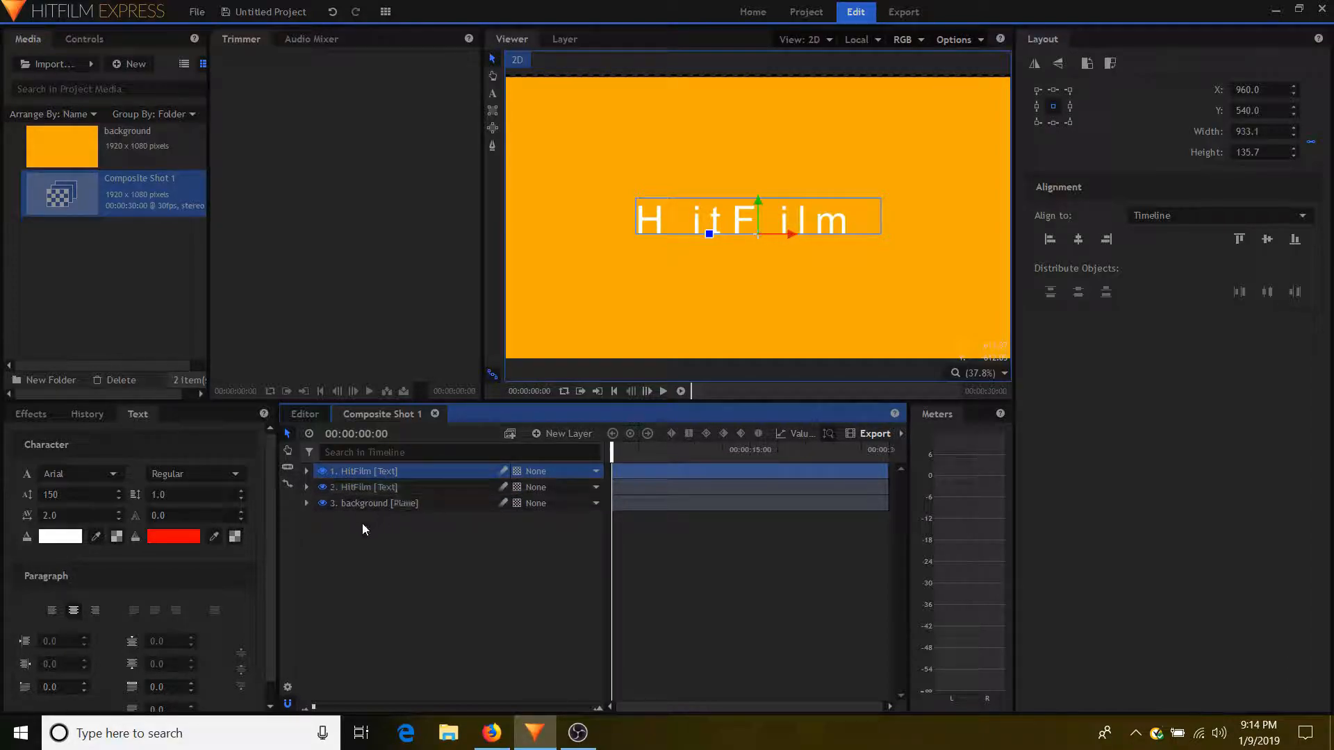
pyautogui.click(110, 473)
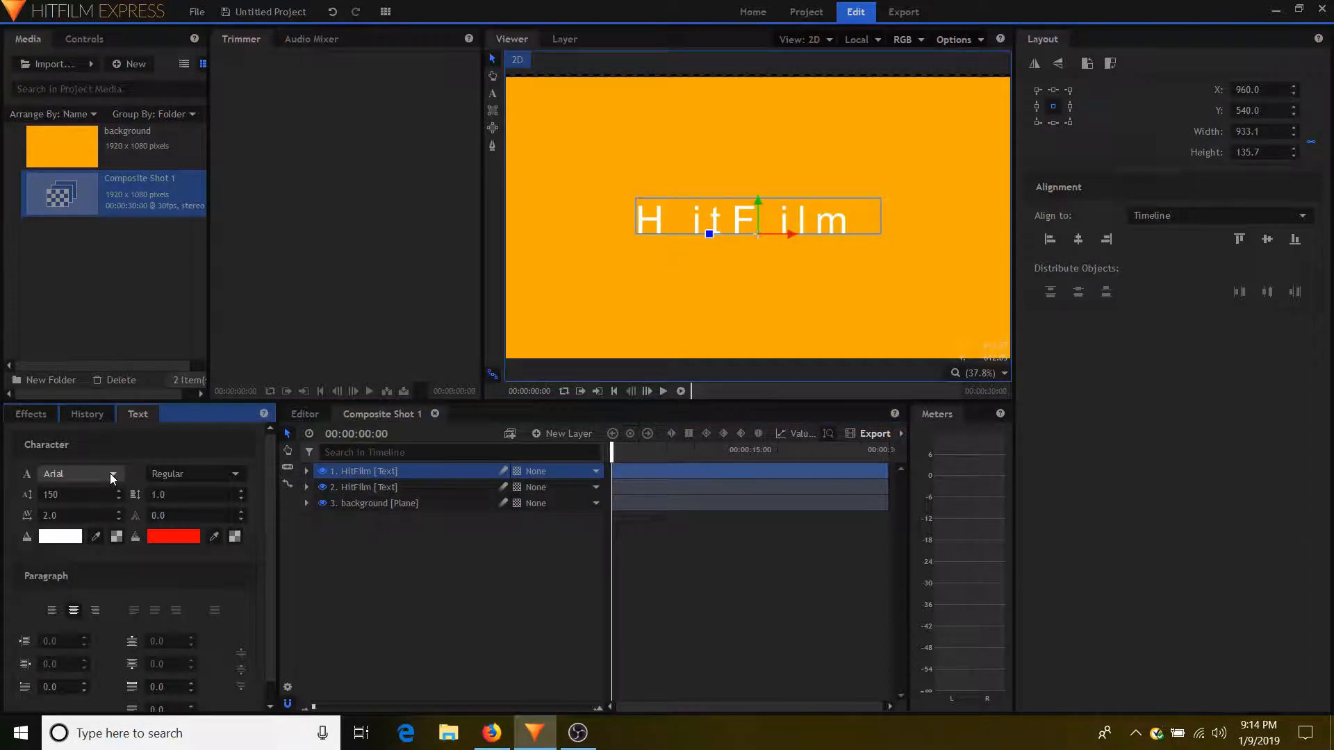
pyautogui.click(154, 445)
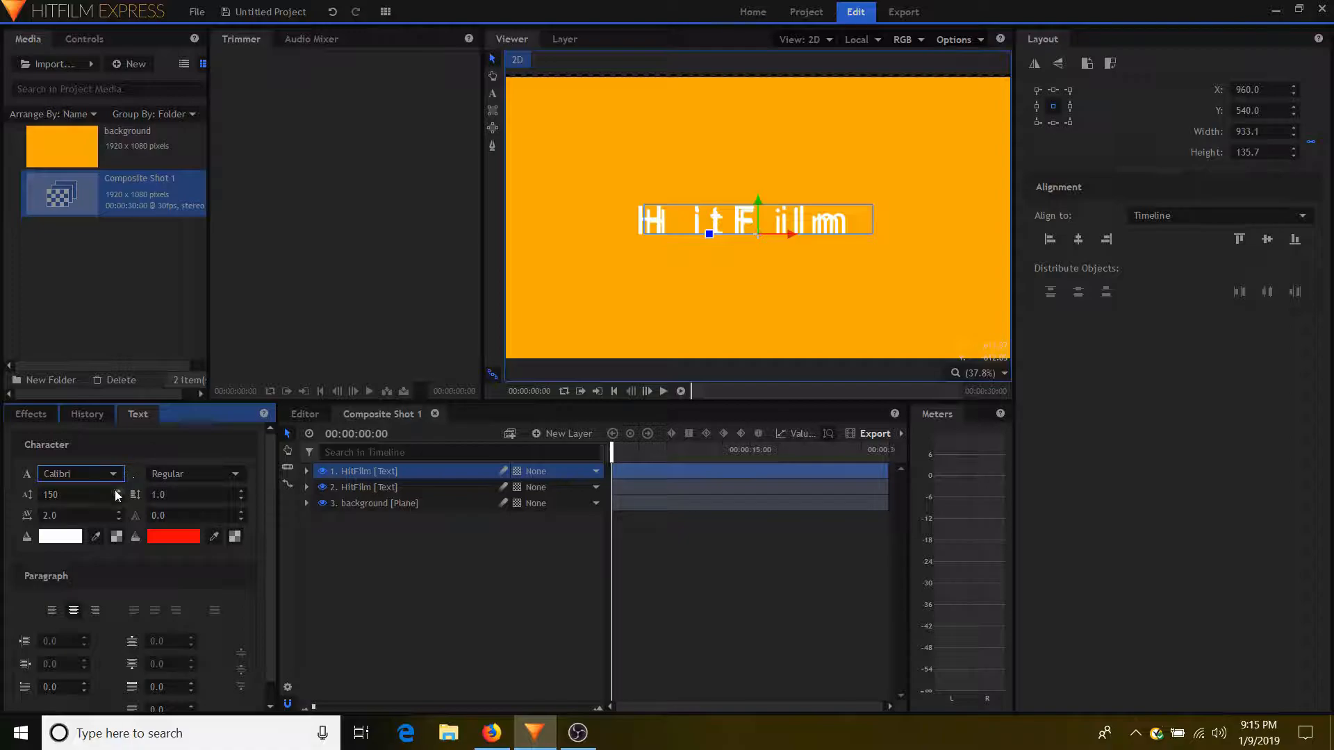
pyautogui.click(90, 493)
pyautogui.write('250')
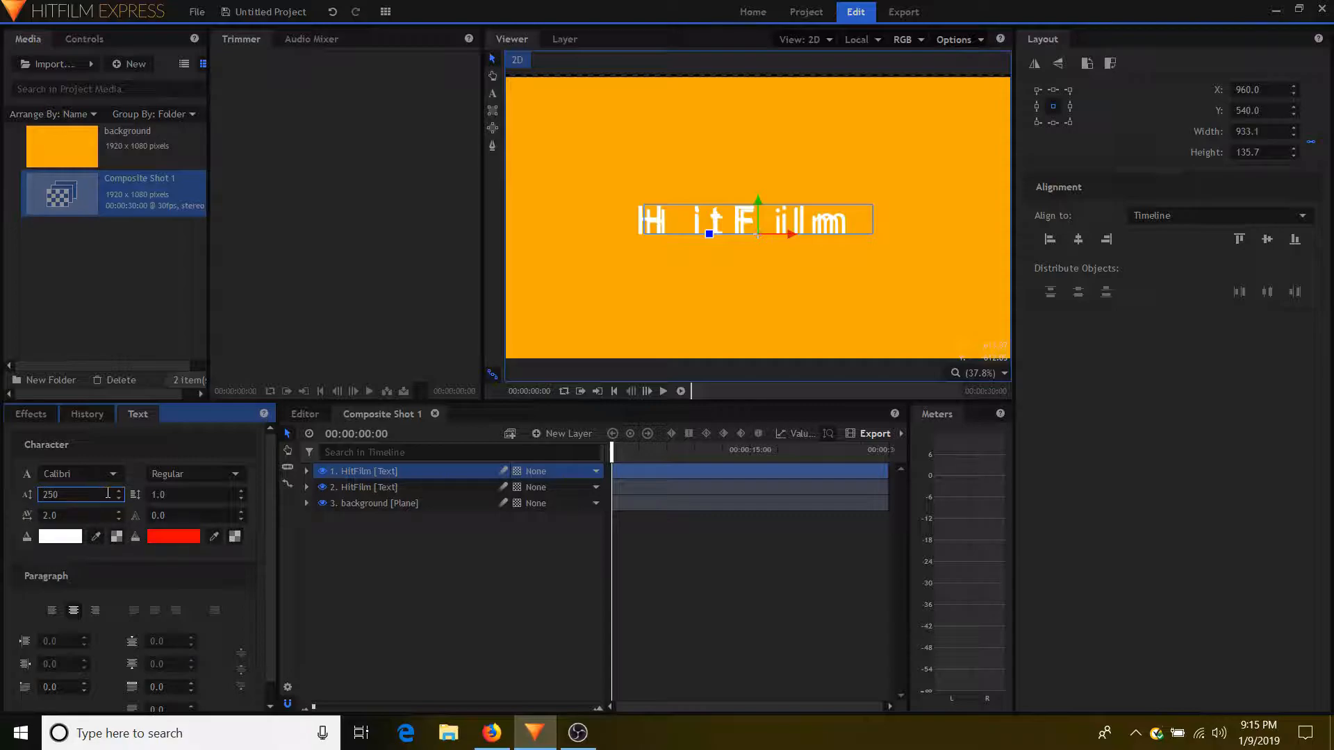
pyautogui.press('Return')
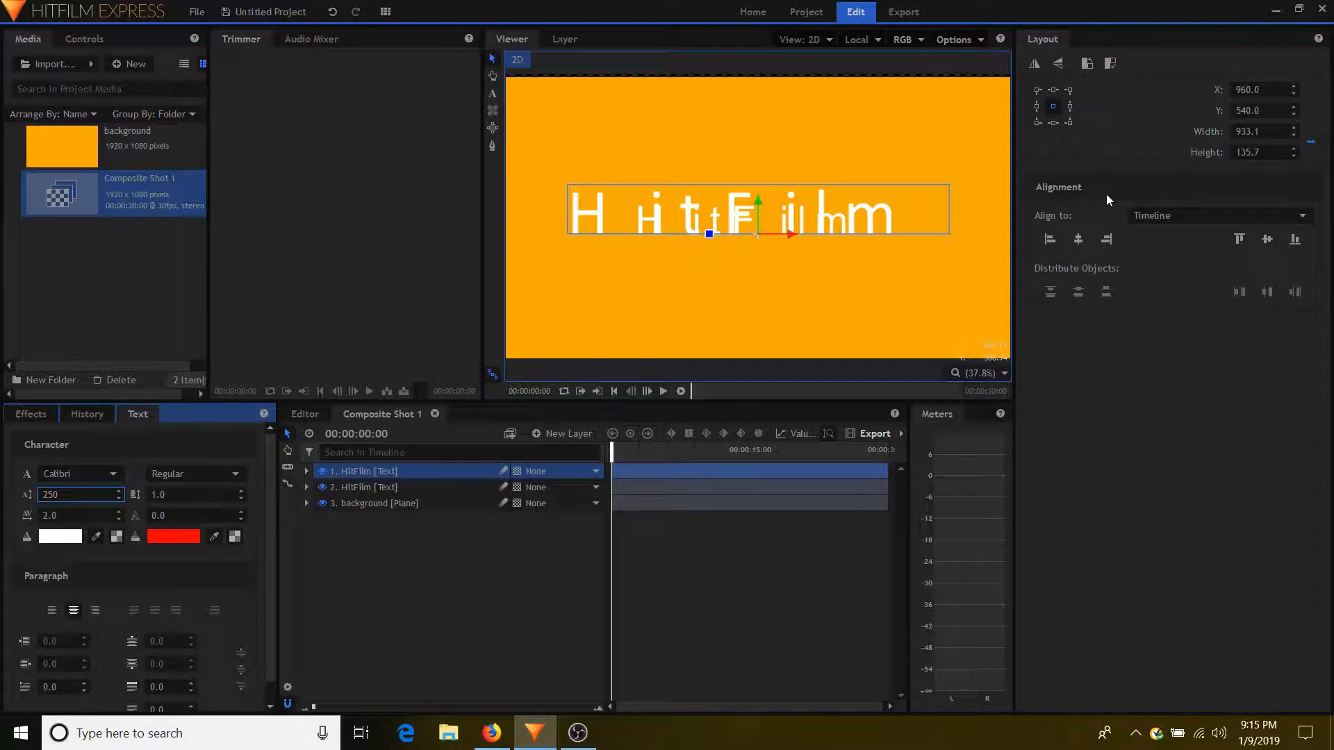
# - Try the Calibri text at the frame's upper edge, and align it to the lower edge instead
pyautogui.click(1240, 238)
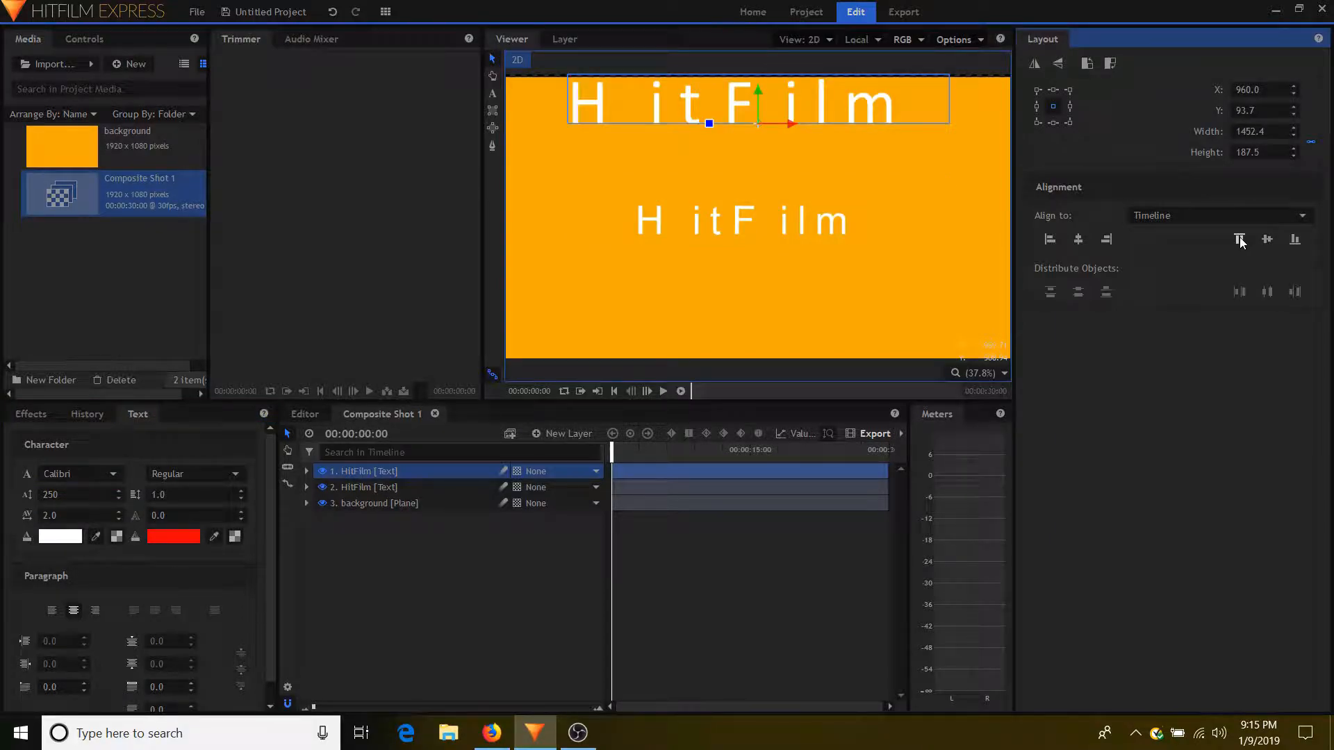
pyautogui.click(1295, 240)
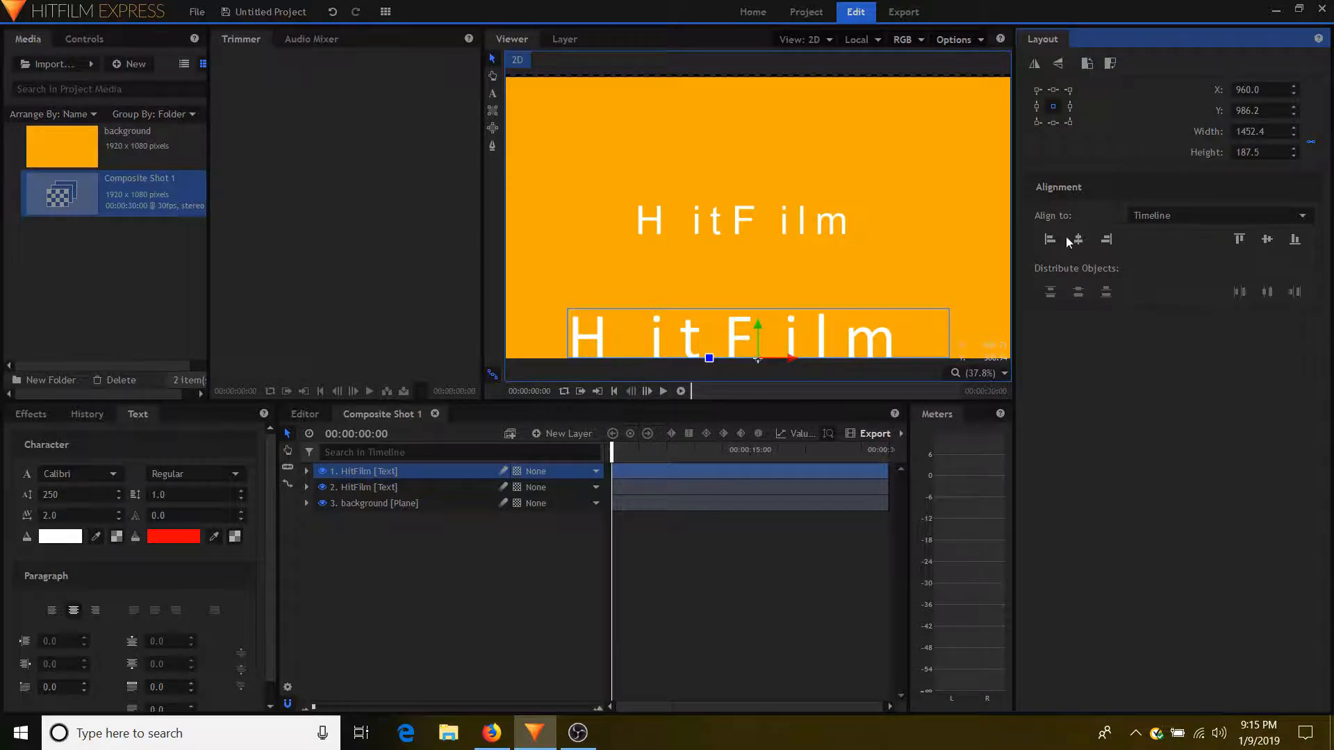
# - Duplicate the Arial HitFilm text layer in the middle of the frame and set the copy's font to MS PGothic
pyautogui.click(760, 215)
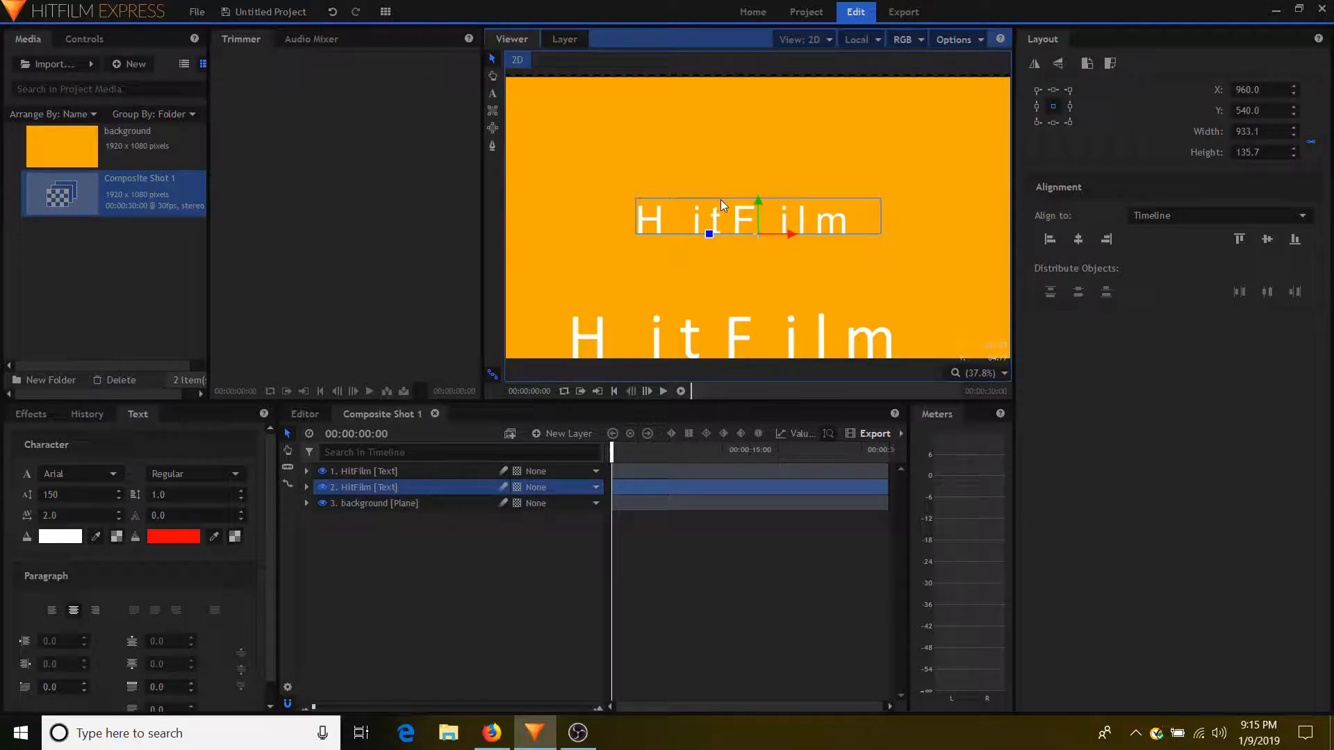
pyautogui.hotkey('ctrl', 'd')
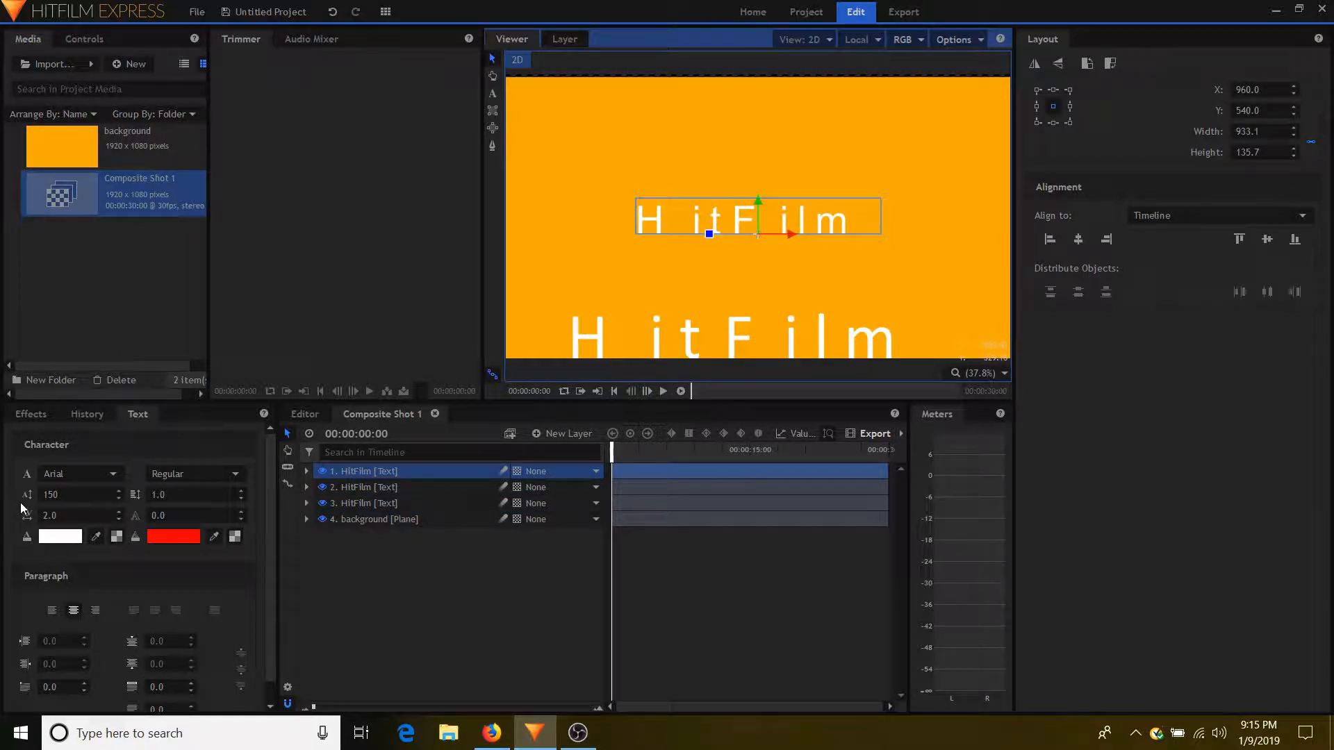
pyautogui.click(111, 473)
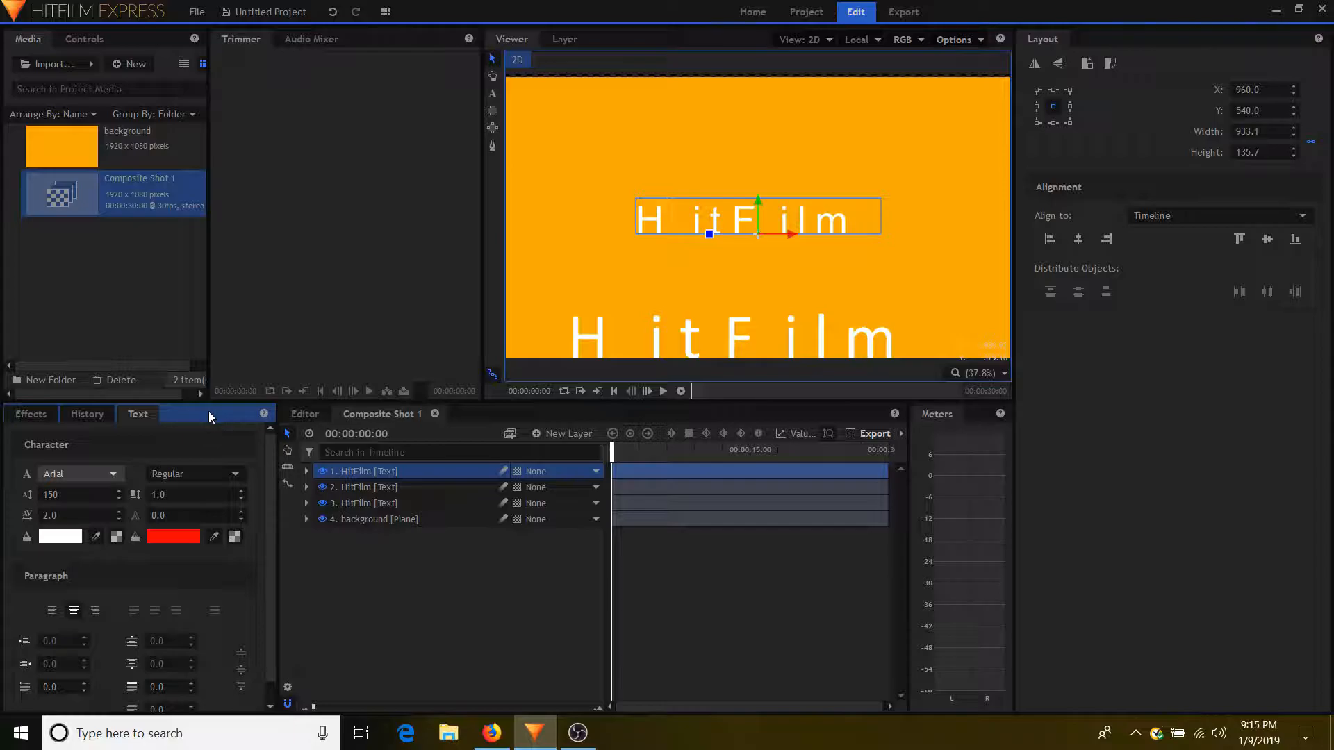
pyautogui.click(493, 93)
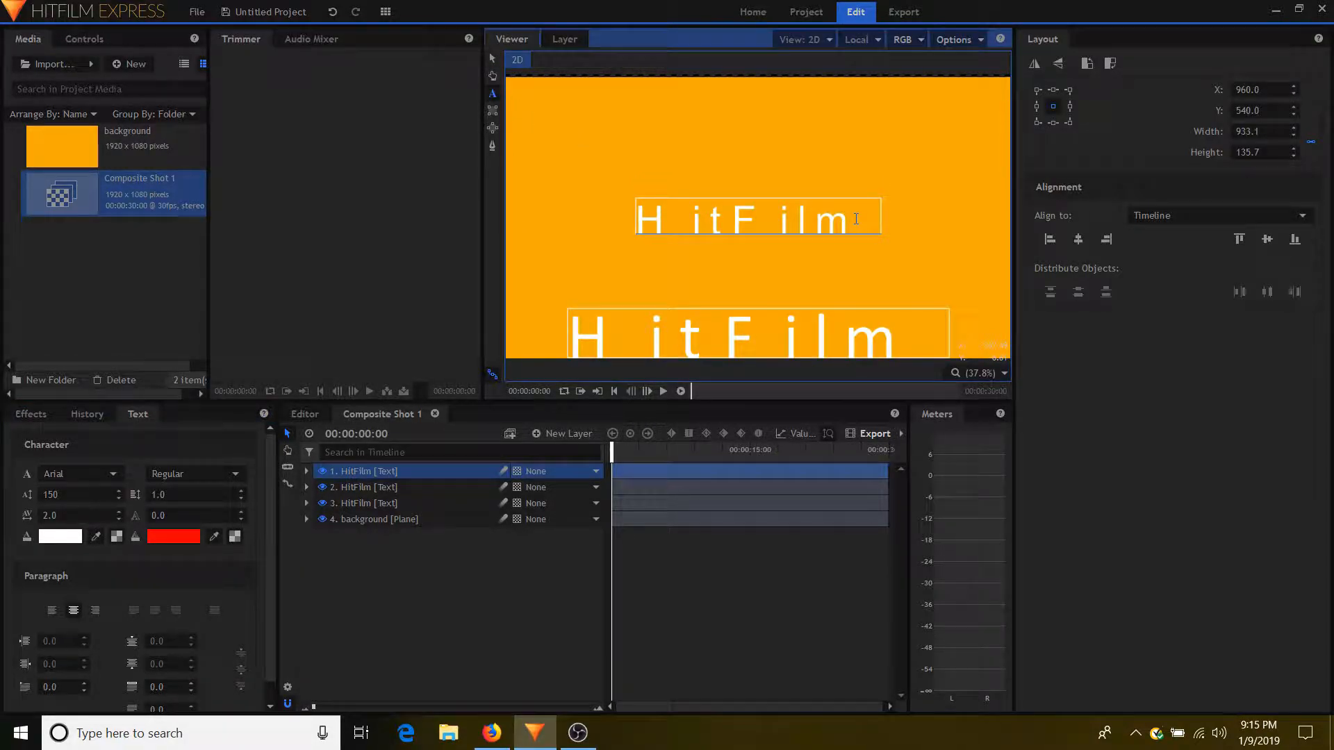
pyautogui.moveTo(856, 219); pyautogui.dragTo(610, 221)
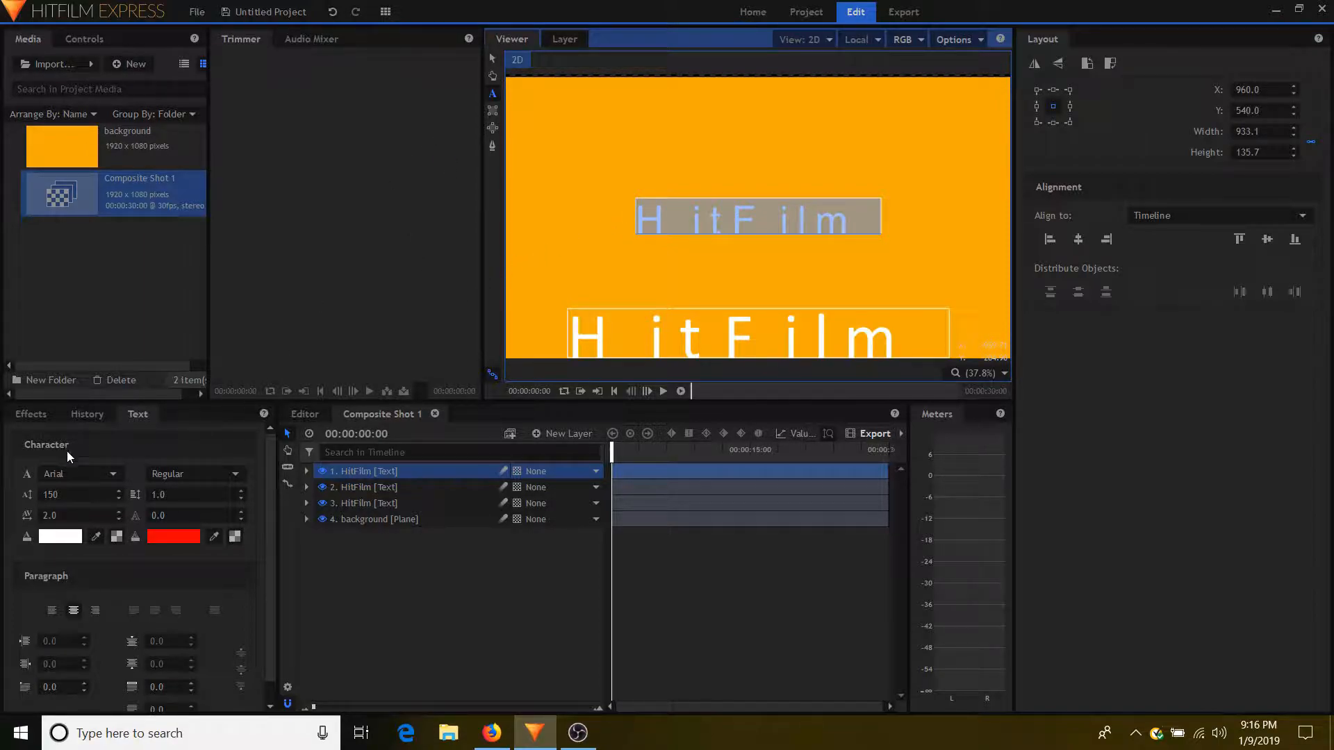
pyautogui.click(112, 472)
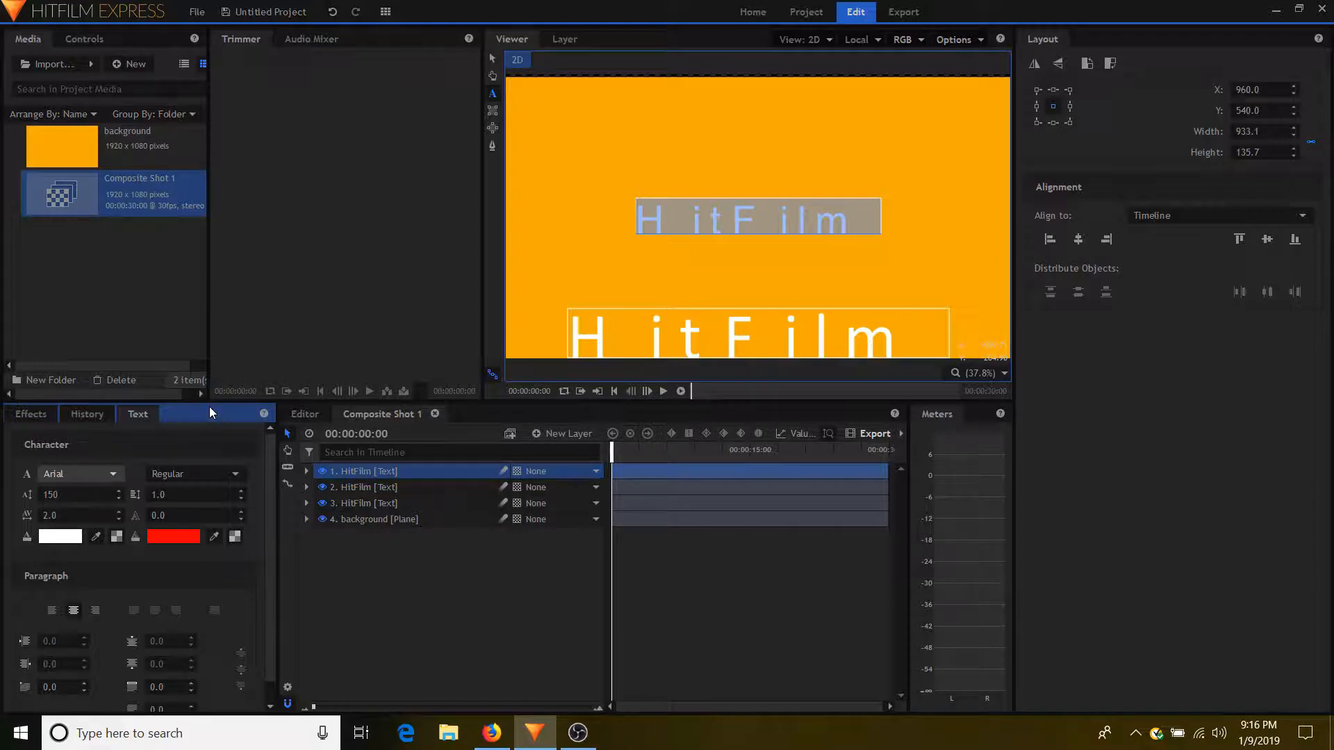
pyautogui.click(159, 418)
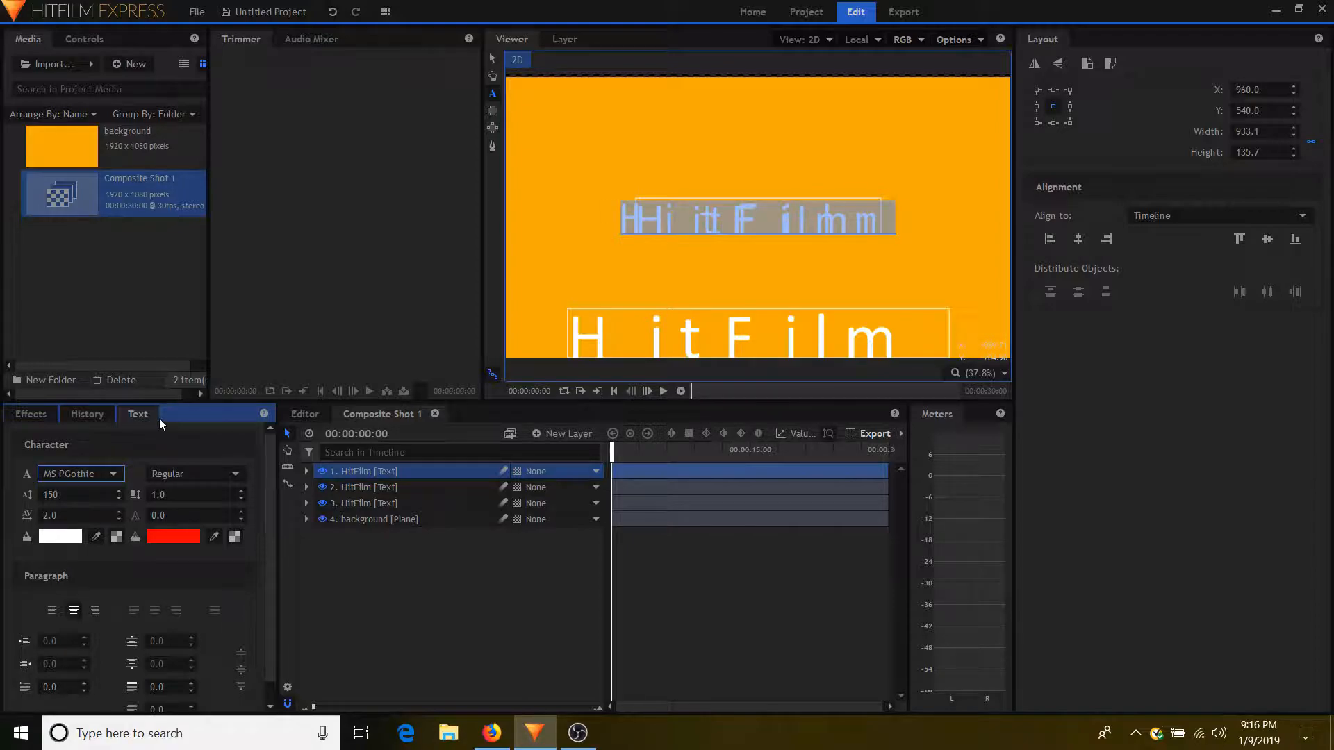
# - Set the MS PGothic text's character spacing to 1.0 and align it to the frame's upper edge
pyautogui.click(89, 495)
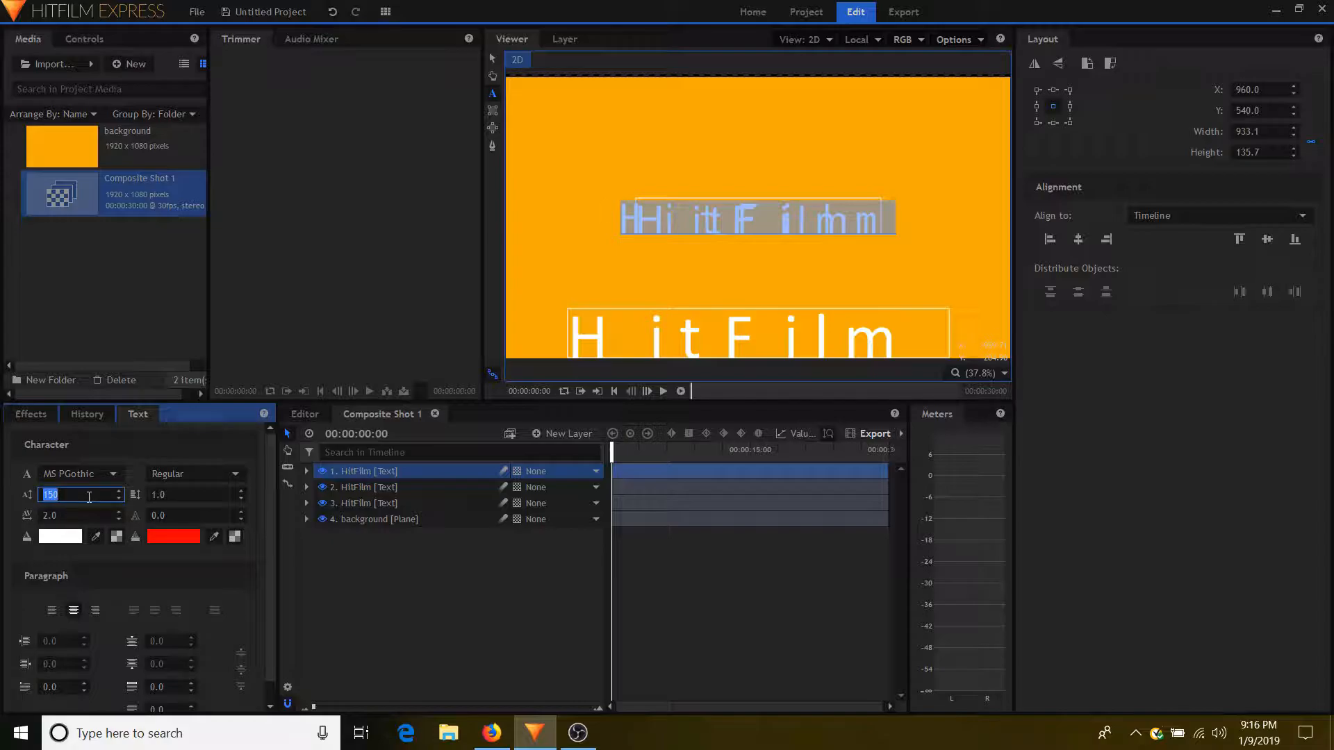
pyautogui.click(75, 515)
pyautogui.write('1')
pyautogui.press('Return')
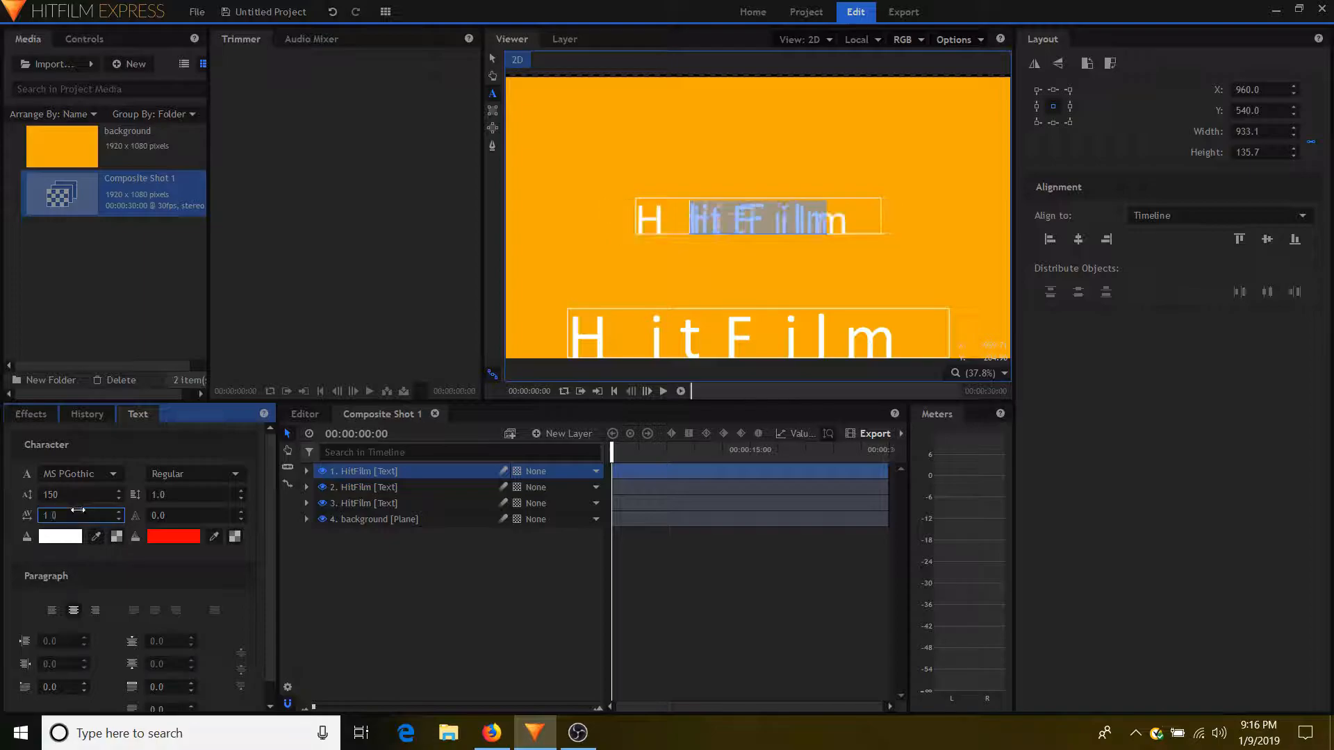
pyautogui.click(494, 58)
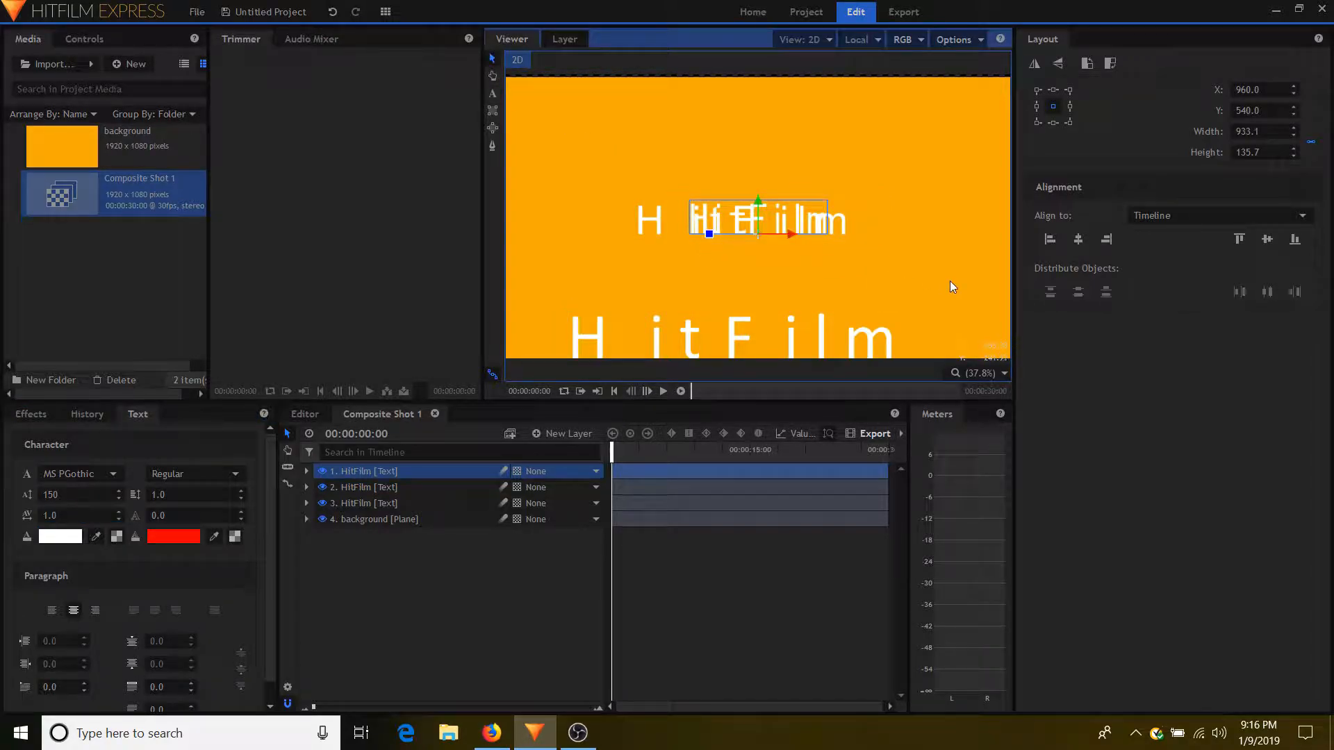
pyautogui.click(1240, 239)
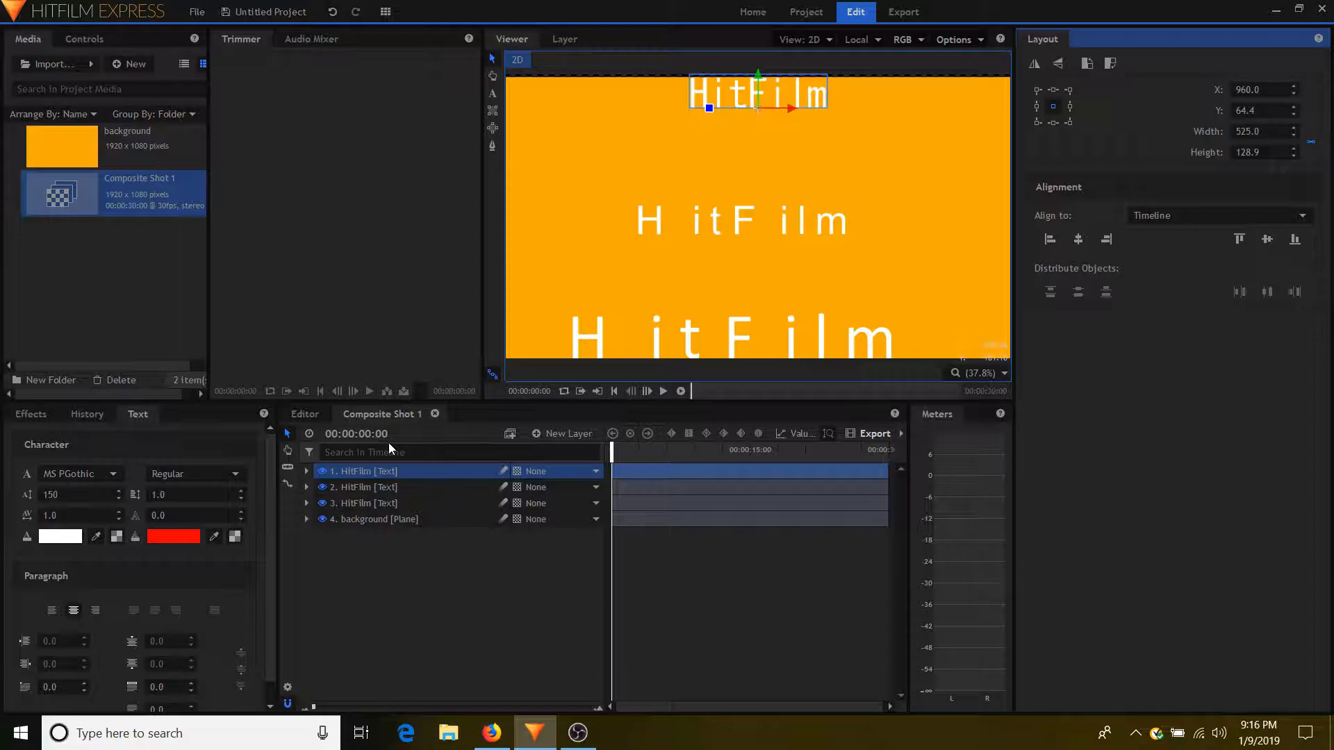
# - Duplicate the MS PGothic text layer and set the copy's size to 200 and its font to Rockwell
pyautogui.hotkey('ctrl', 'd')
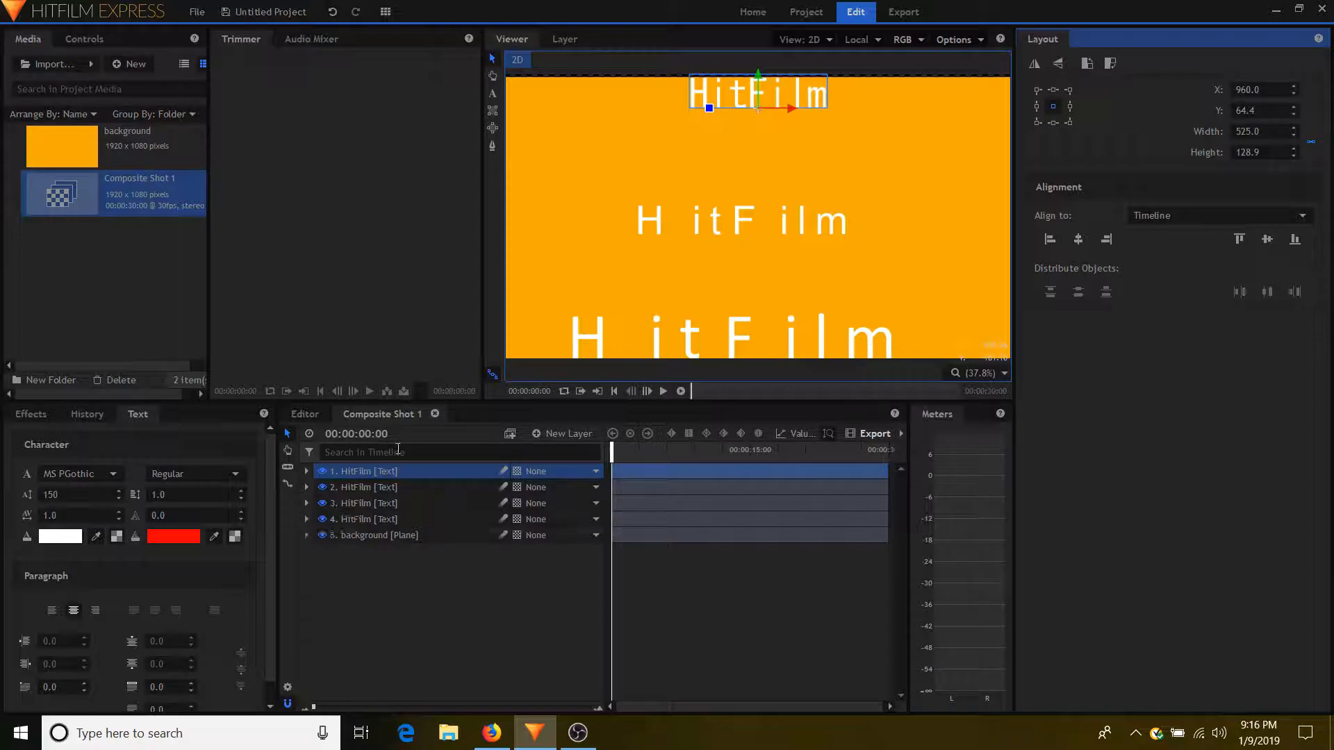
pyautogui.click(73, 497)
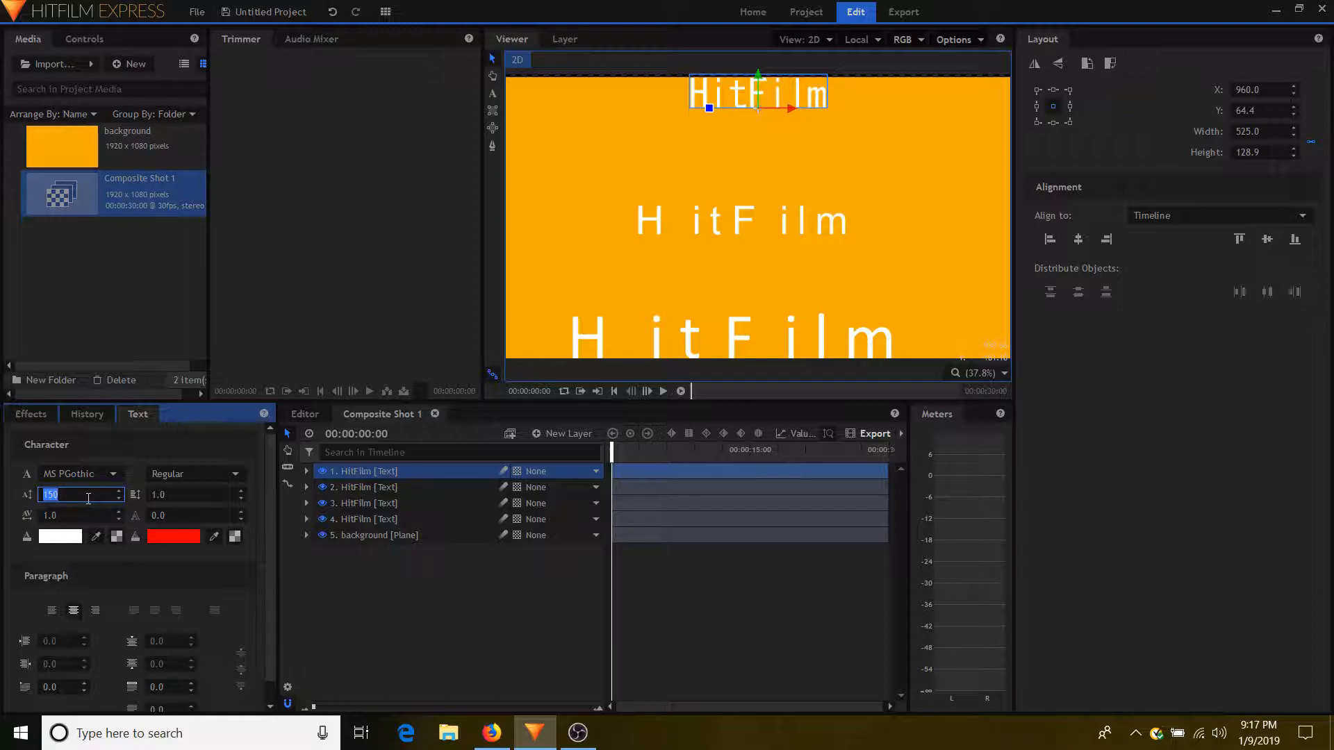
pyautogui.write('200')
pyautogui.press('Return')
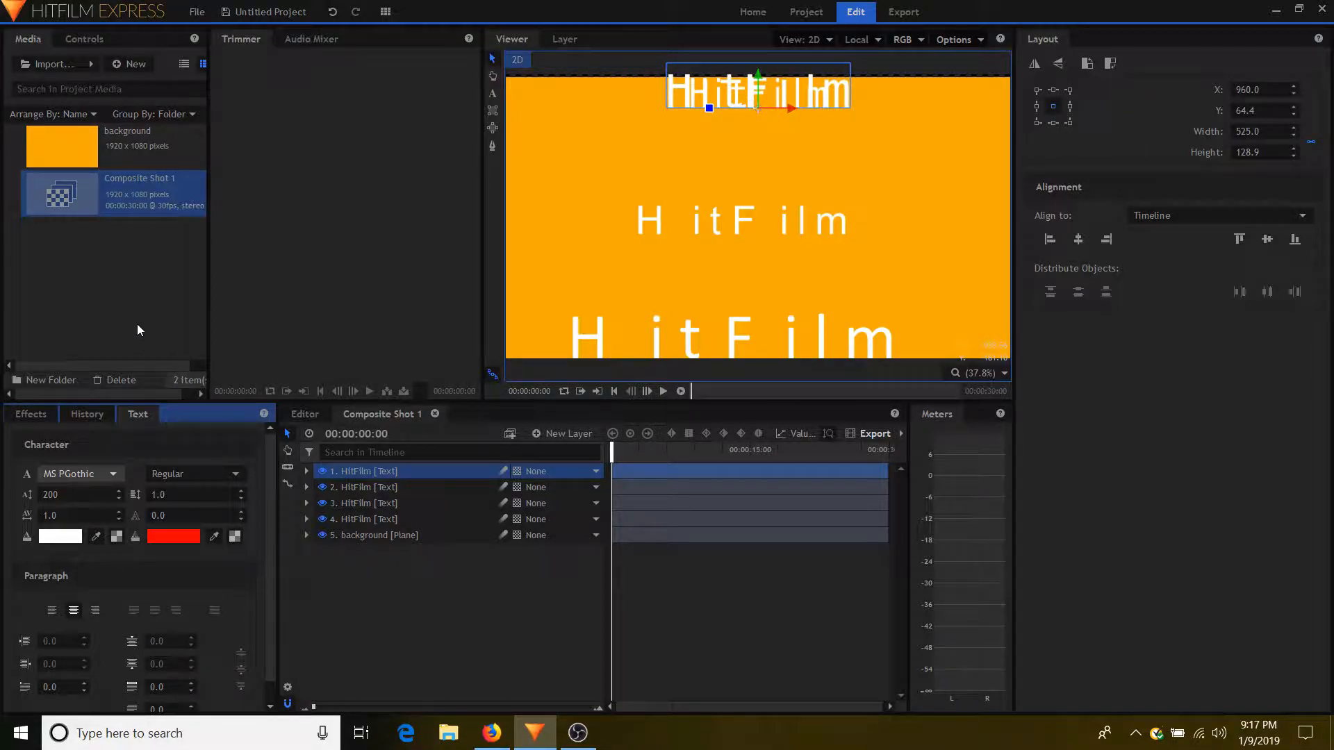
pyautogui.click(125, 223)
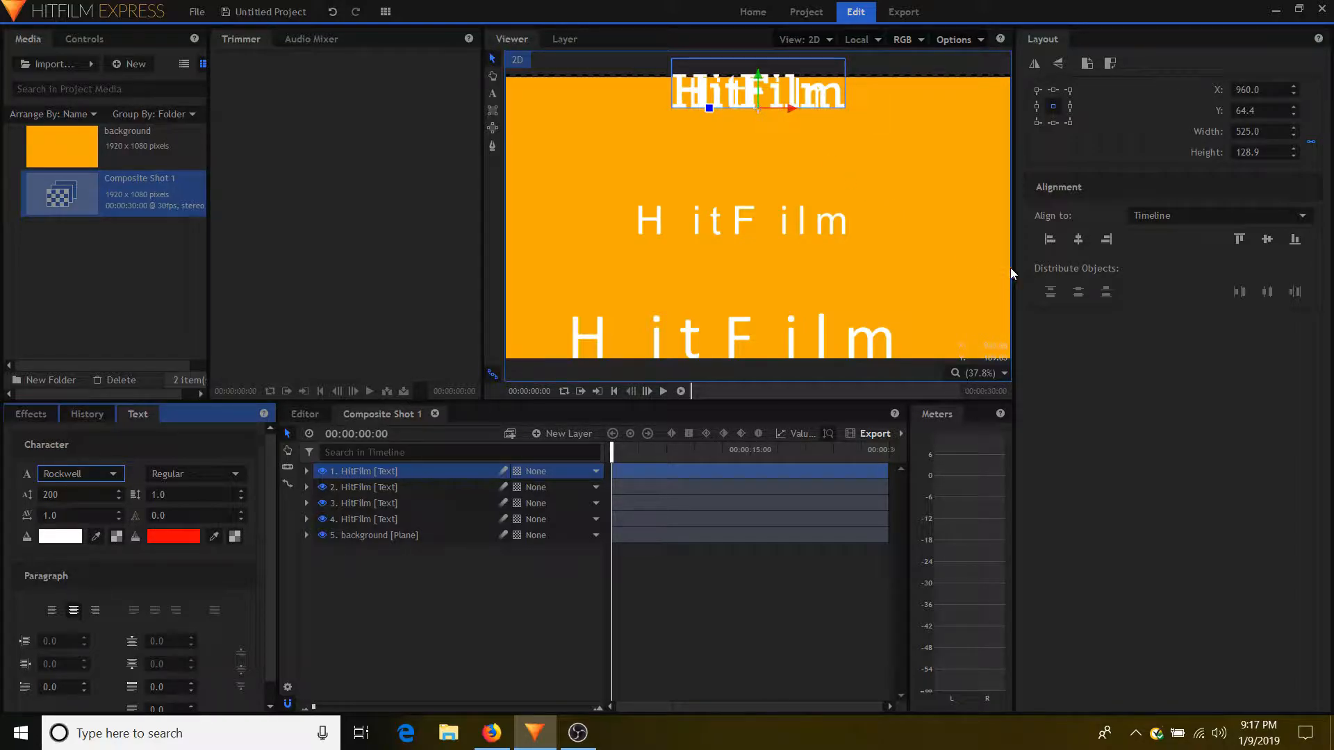
# - Rotate the Rockwell text 90 degrees clockwise and align it to the frame's left edge, centered vertically
pyautogui.click(1050, 240)
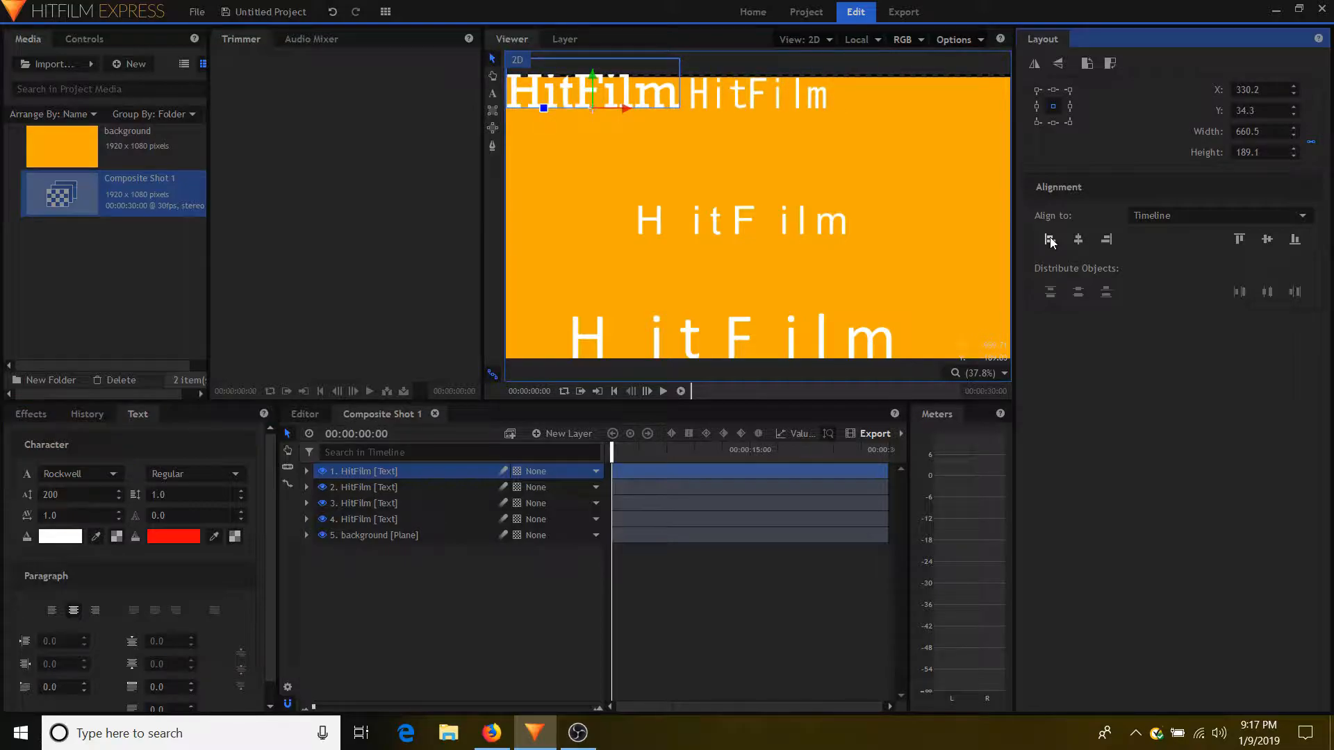
pyautogui.click(1111, 61)
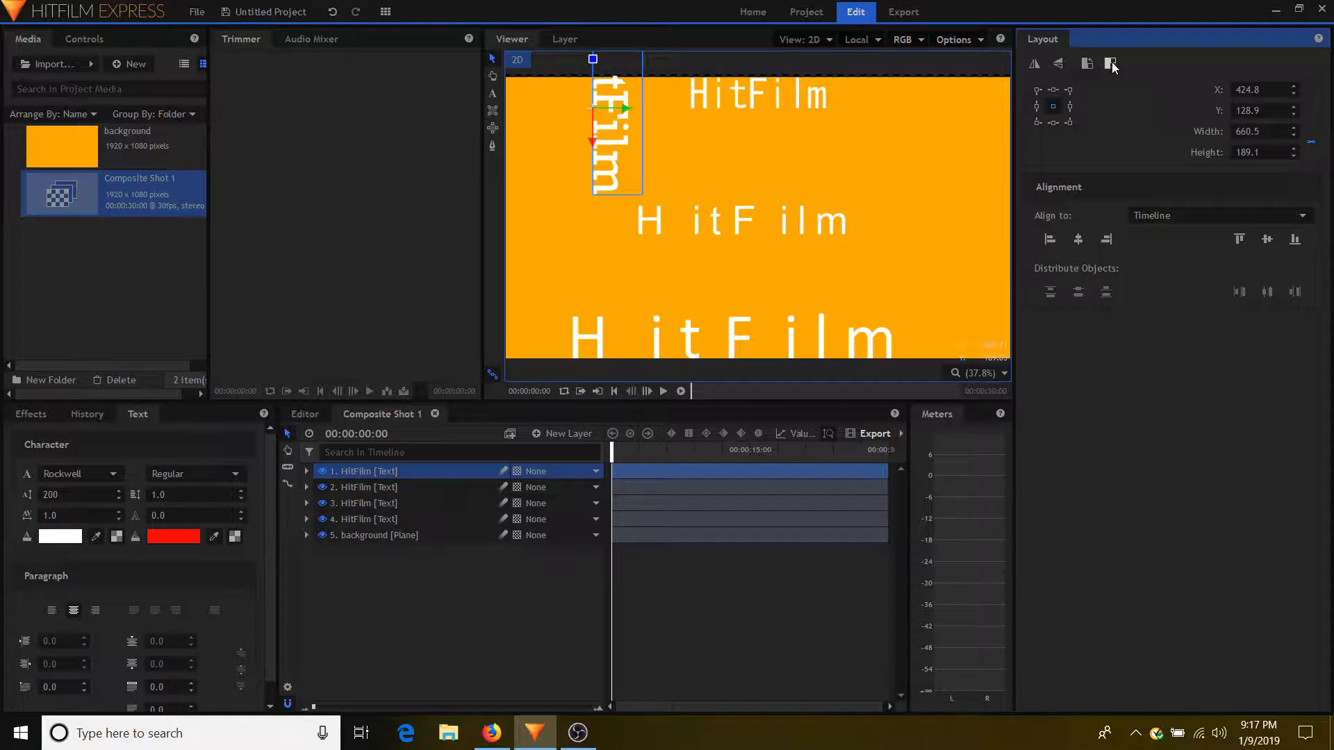
pyautogui.click(1050, 239)
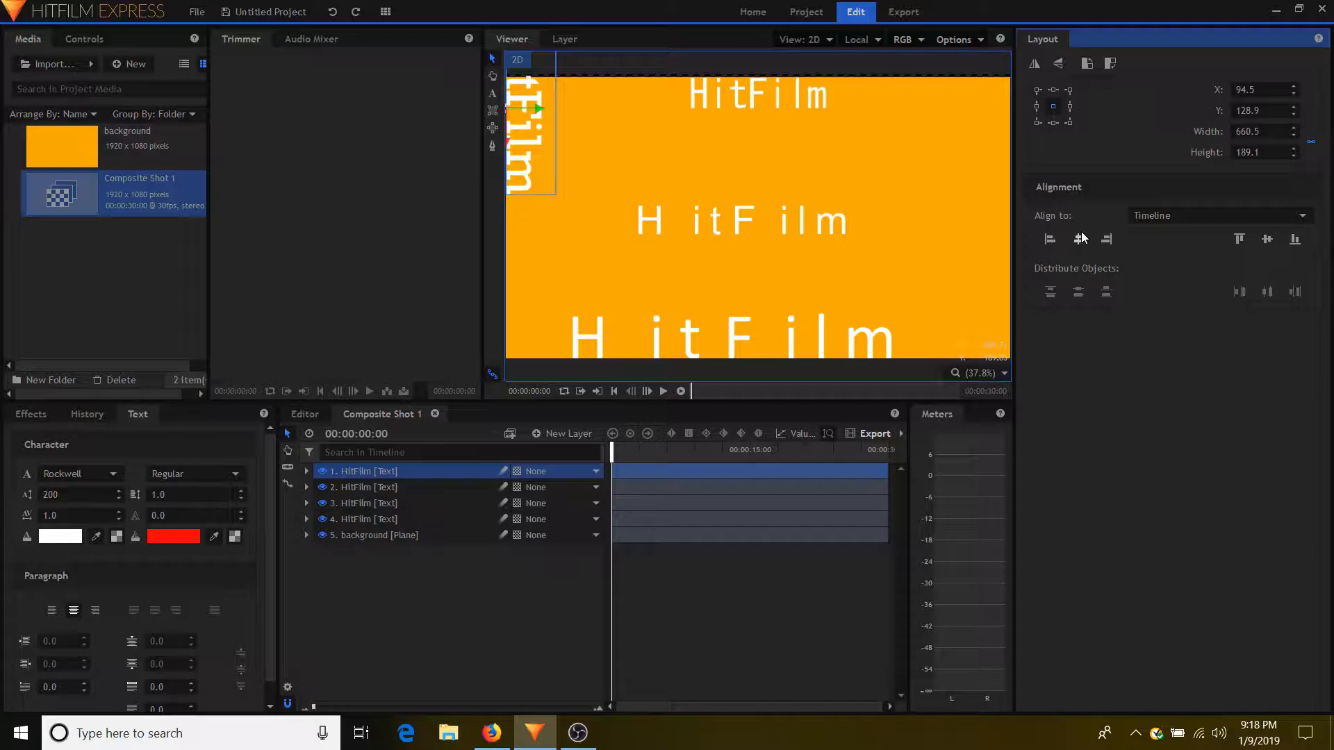
pyautogui.click(1270, 238)
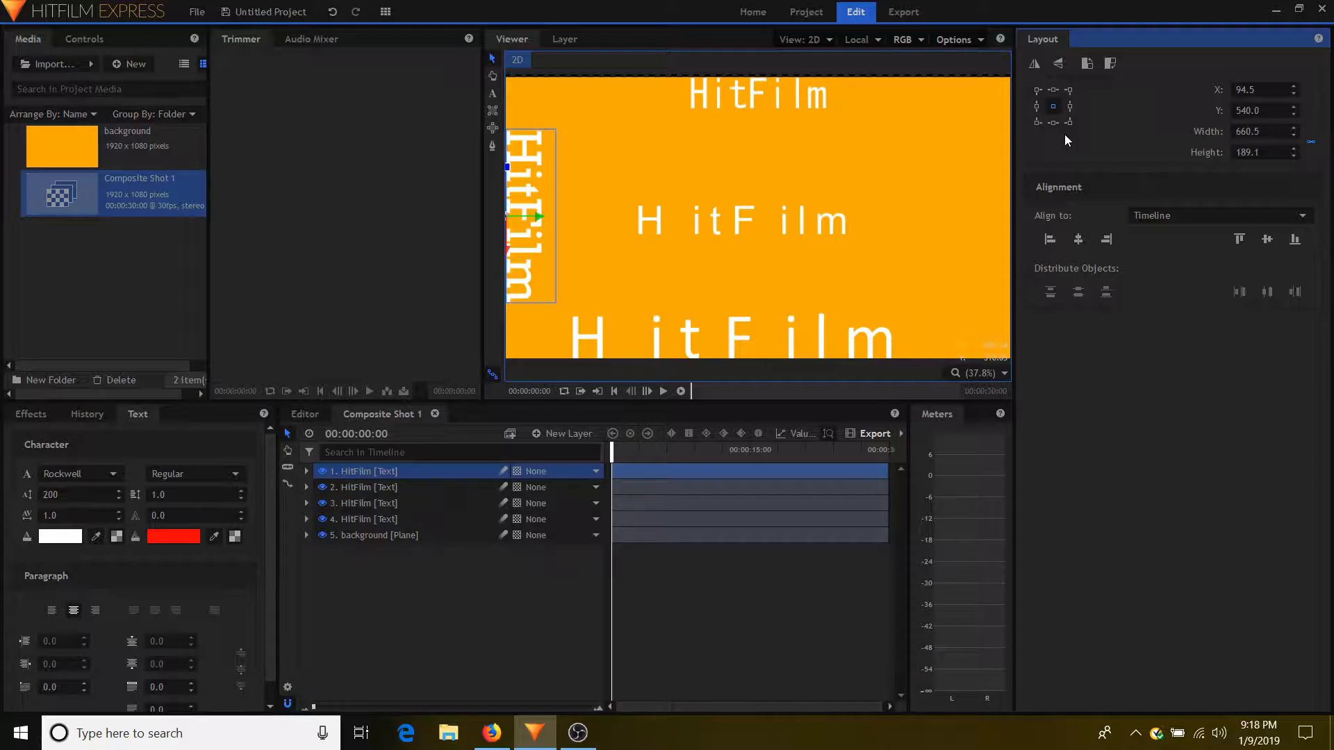
# - Duplicate the centered Arial HitFilm text layer again and set the copy's font to Verdana
pyautogui.click(832, 240)
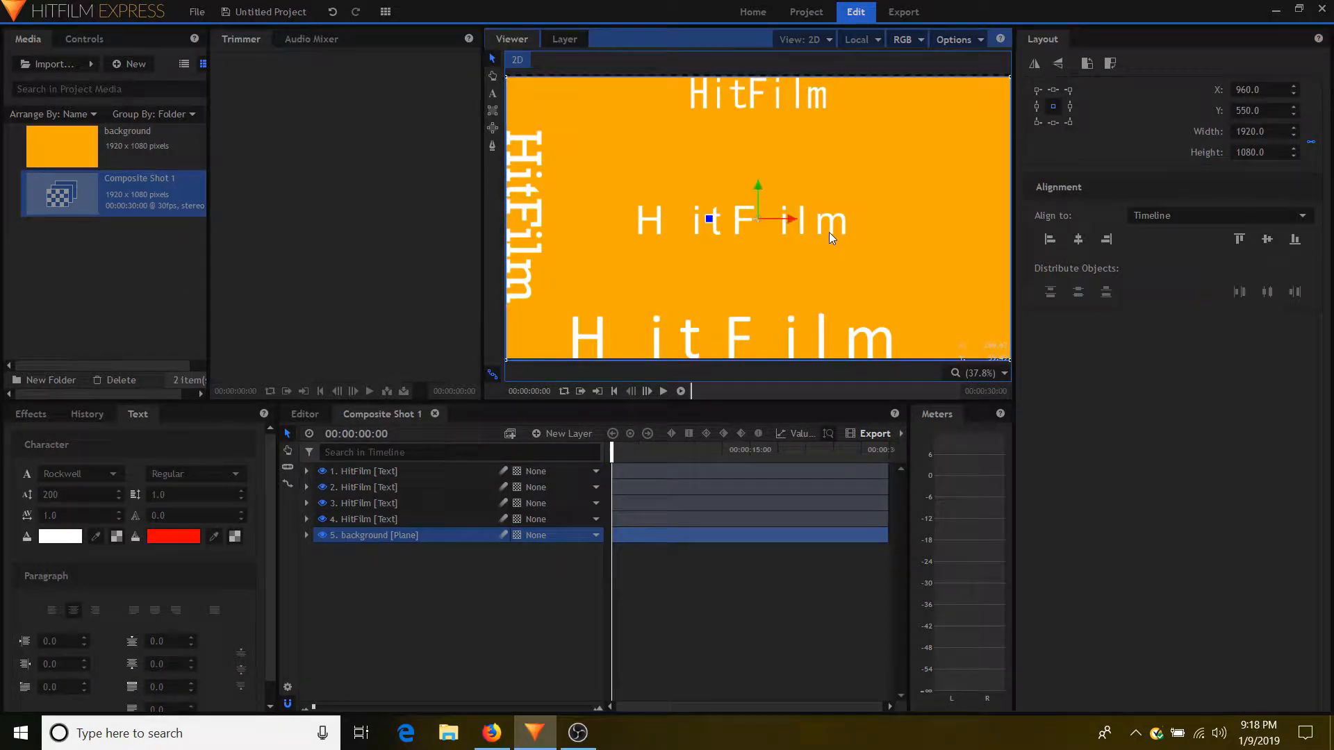
pyautogui.click(835, 230)
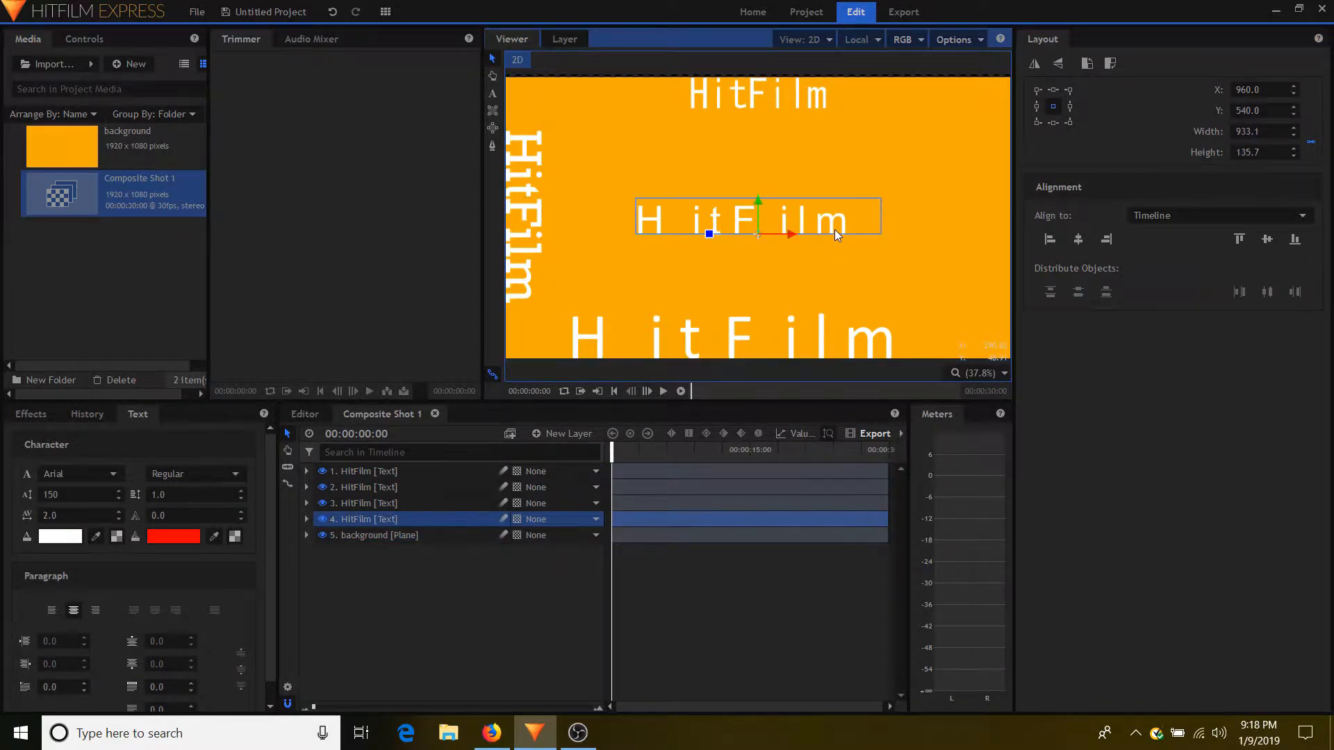
pyautogui.keyDown('ctrl'); pyautogui.click(856, 263); pyautogui.keyUp('ctrl')
pyautogui.hotkey('ctrl', 'v')
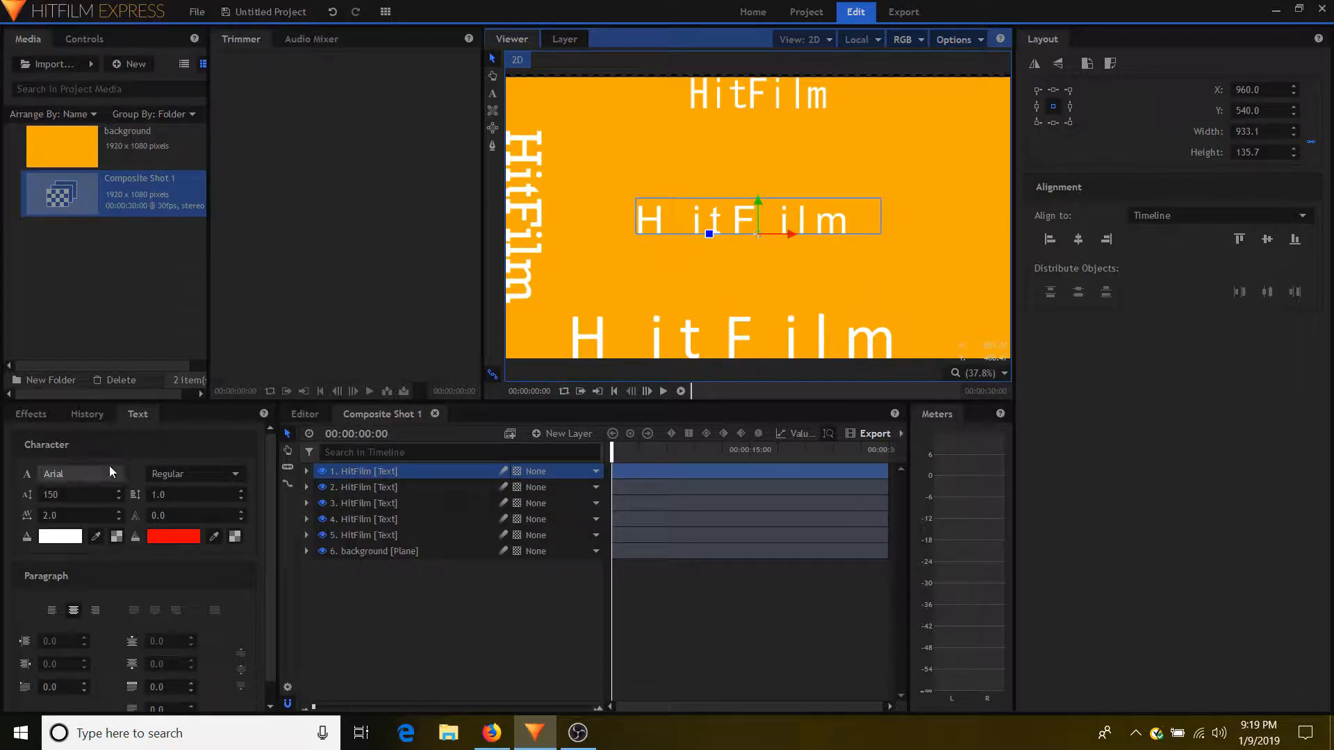
pyautogui.click(67, 494)
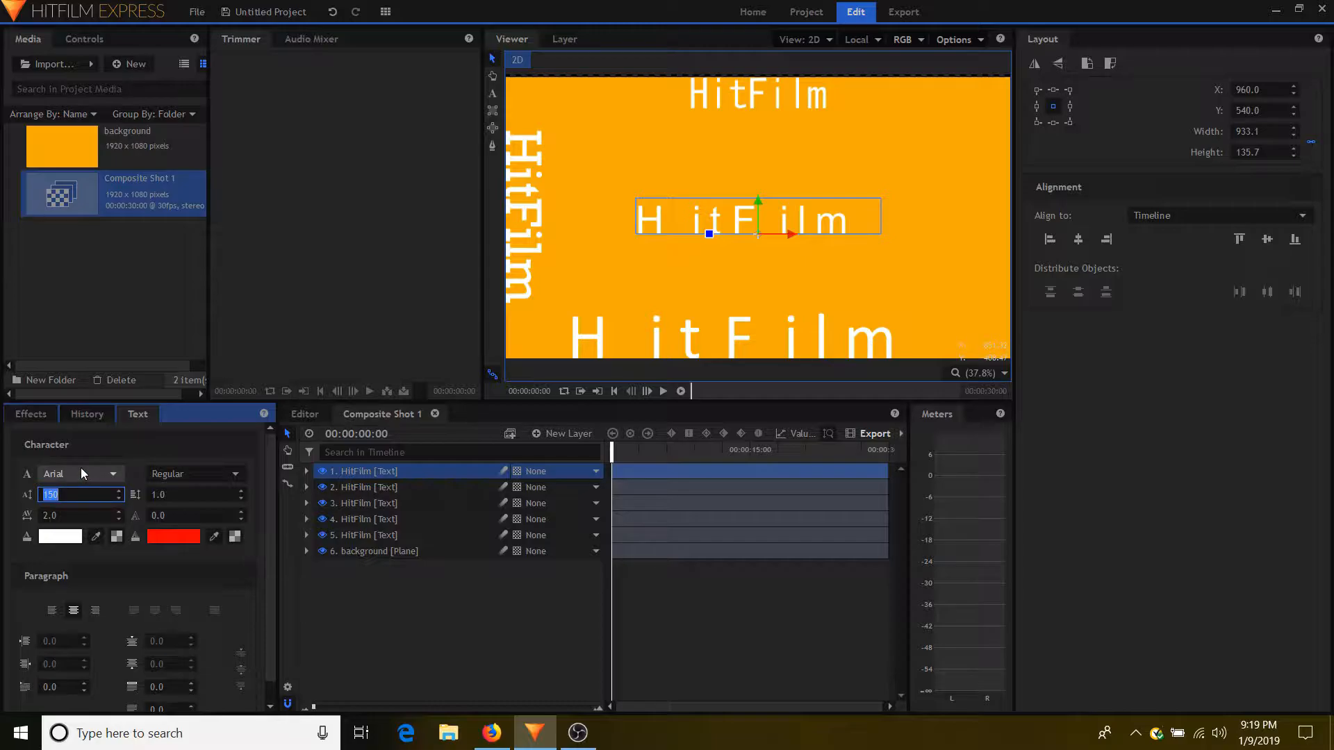
pyautogui.click(492, 93)
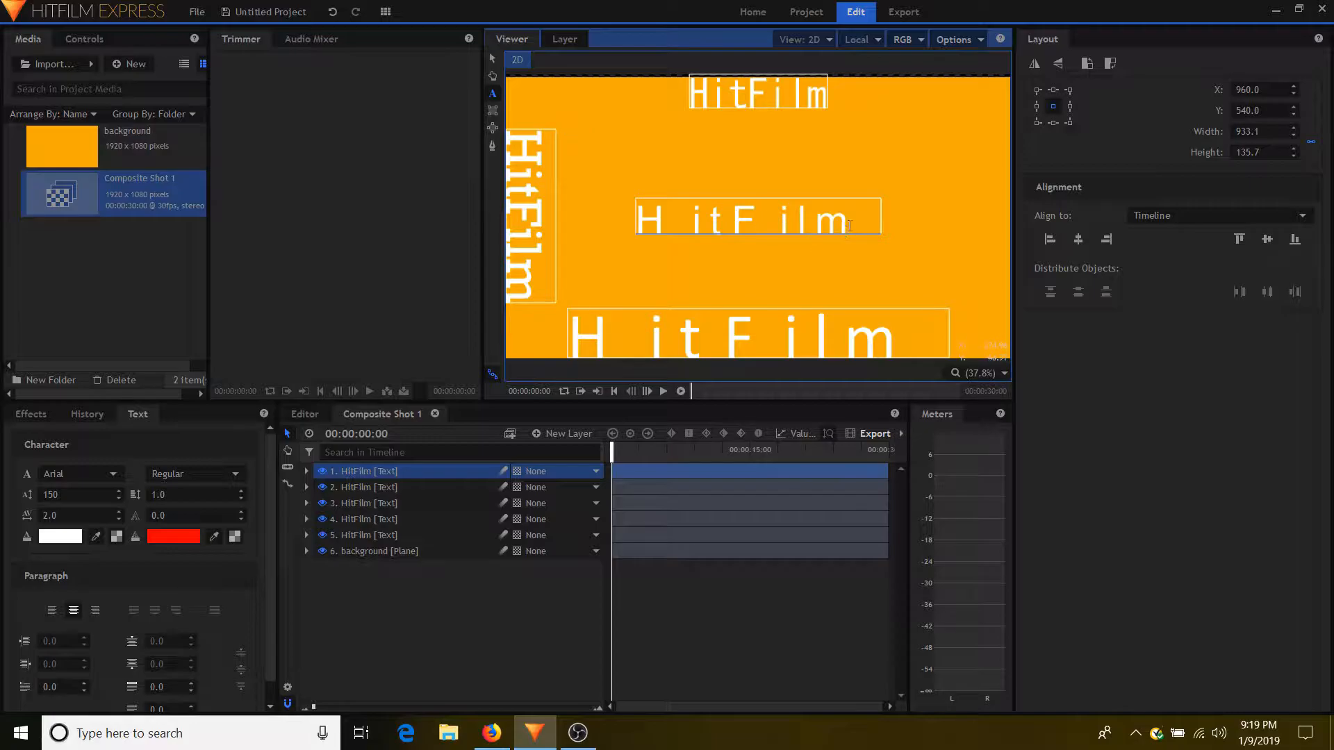
pyautogui.moveTo(861, 223); pyautogui.dragTo(633, 221)
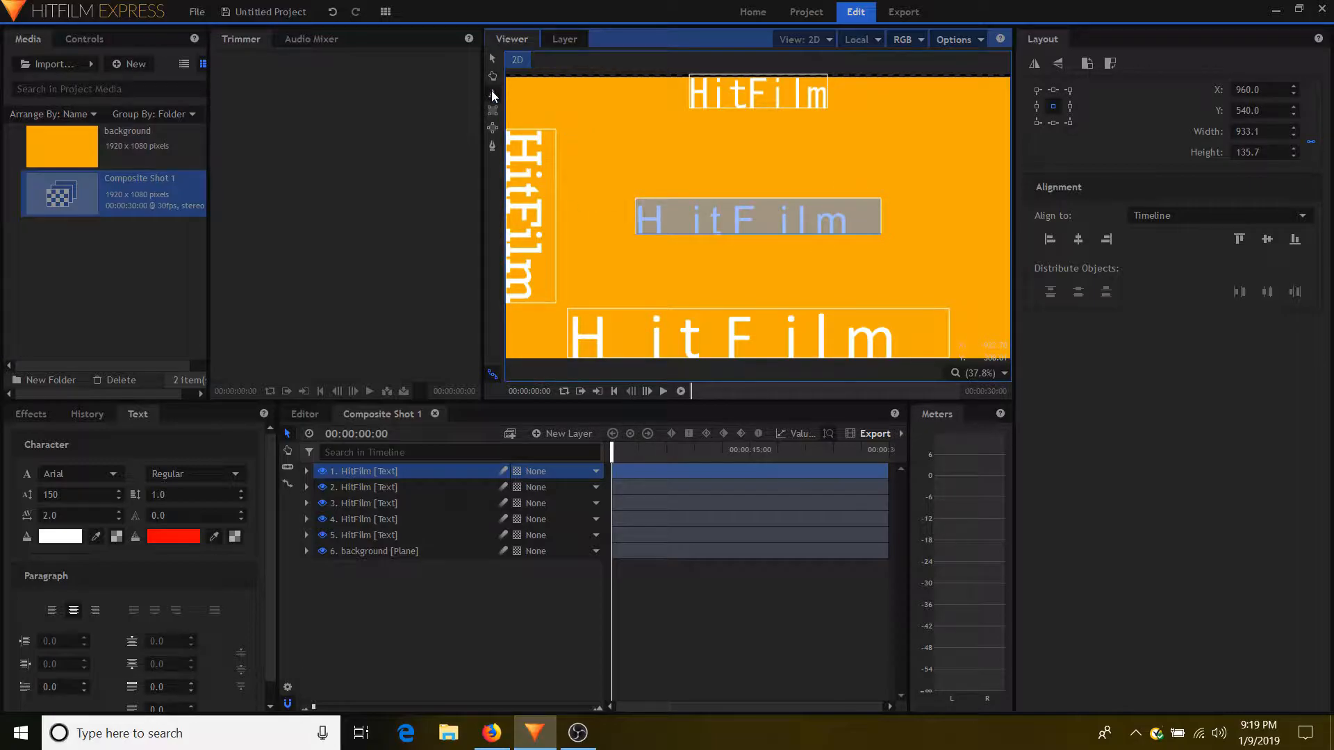
pyautogui.click(120, 476)
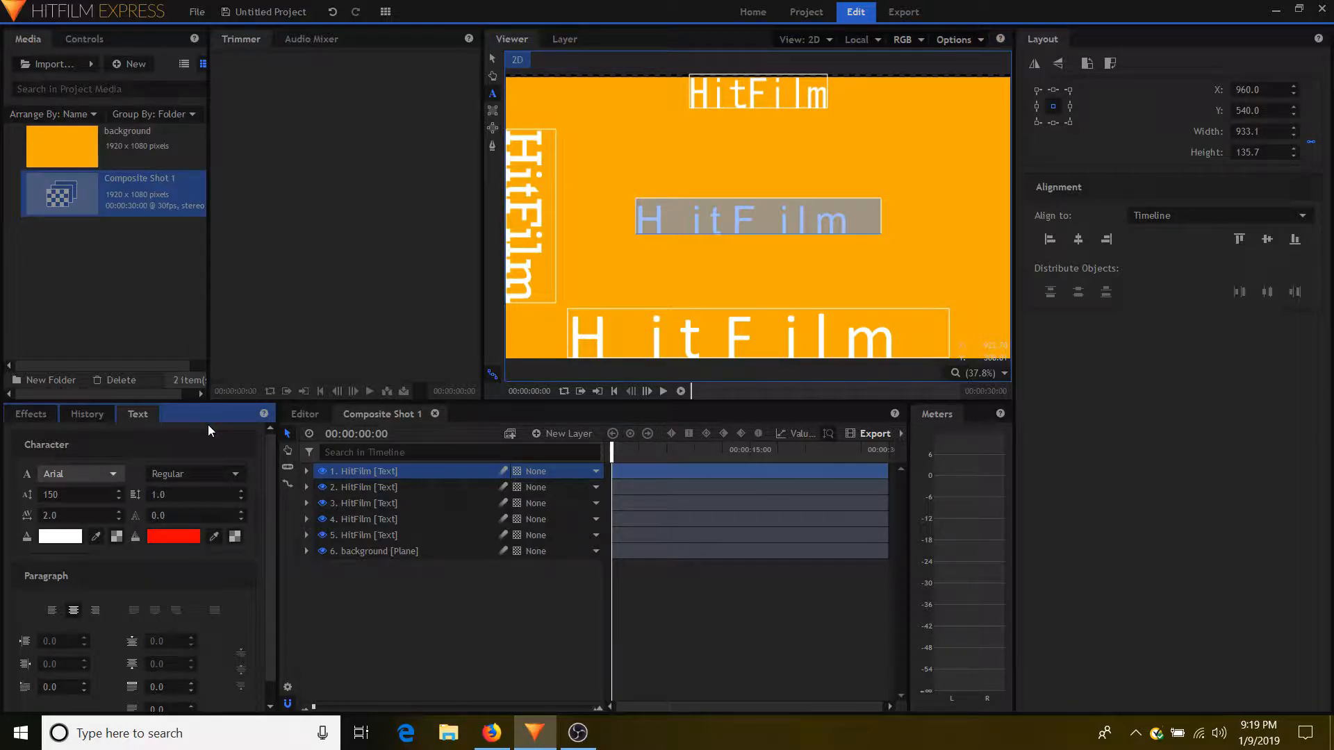
pyautogui.click(166, 460)
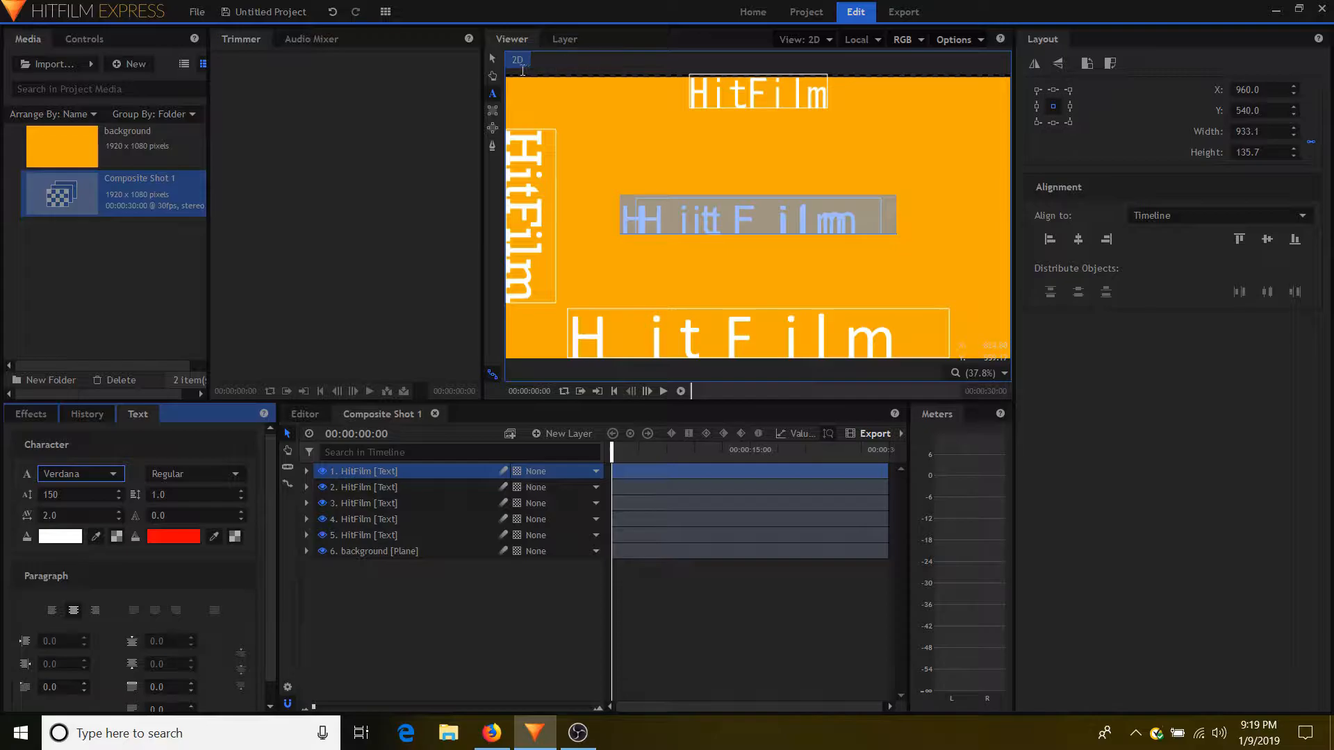
pyautogui.click(492, 59)
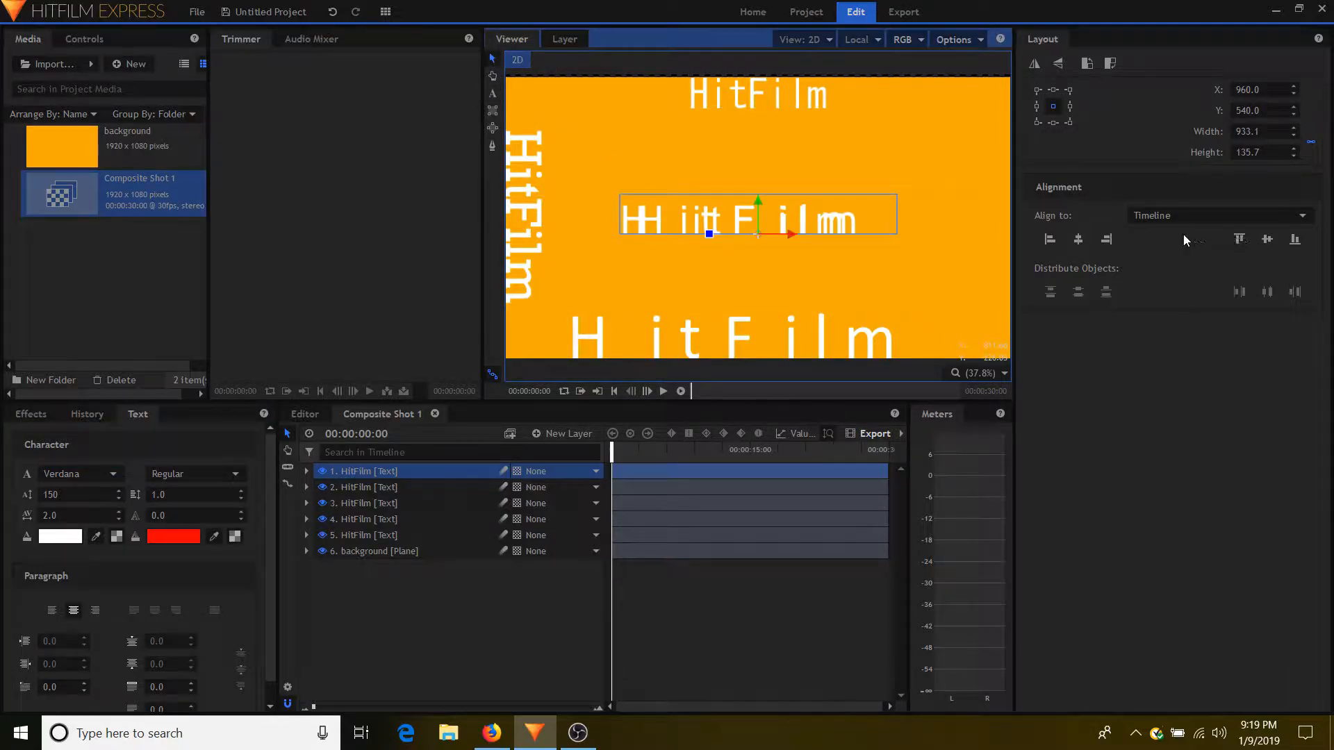
# - Rotate the Verdana text 90 degrees counterclockwise and place it along the frame's right edge at about X 1831, Y 393
pyautogui.click(1110, 237)
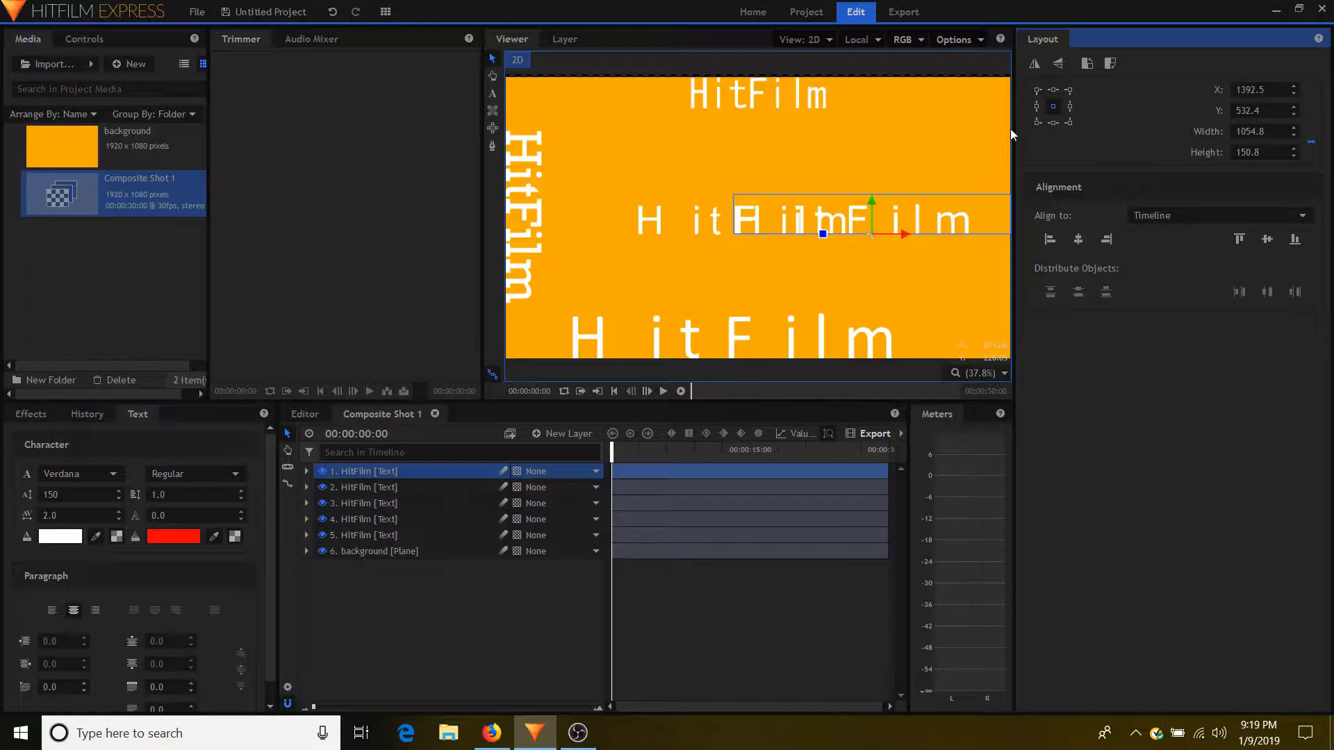
pyautogui.moveTo(871, 203); pyautogui.dragTo(869, 144)
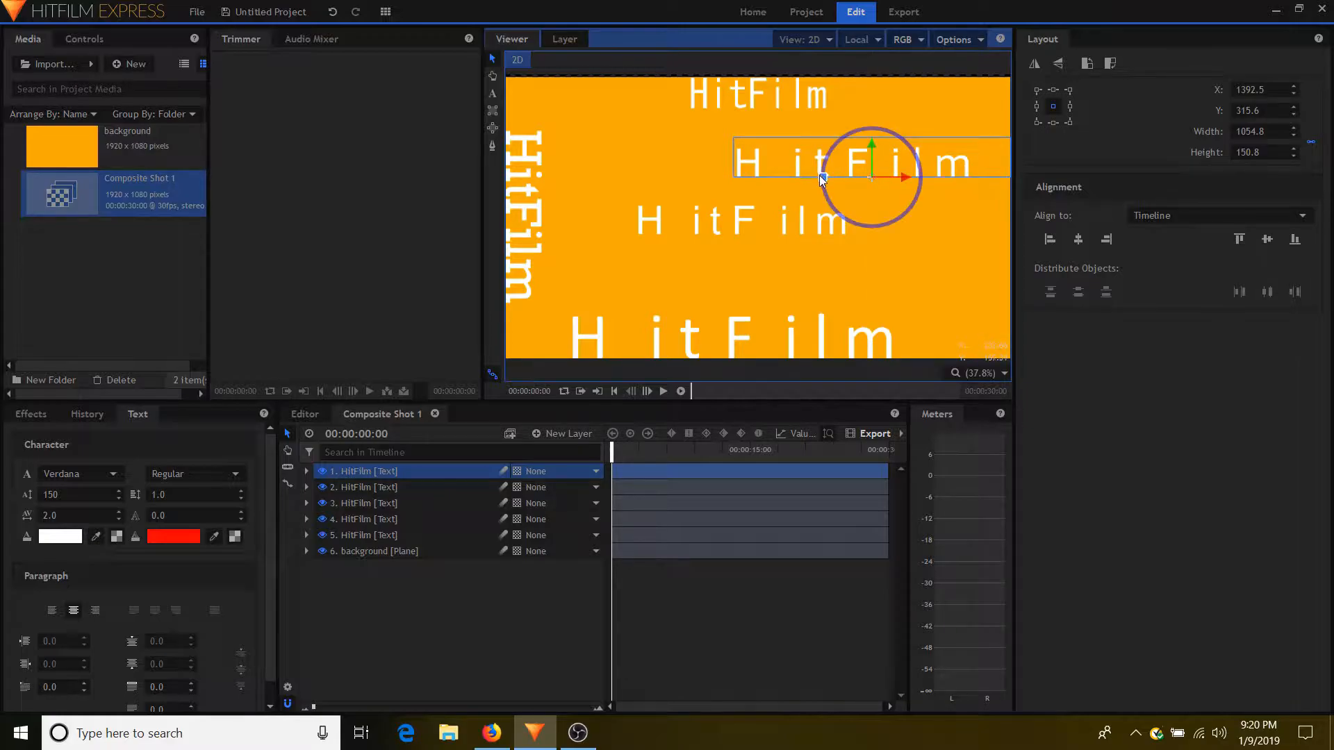
pyautogui.moveTo(822, 180); pyautogui.dragTo(871, 224)
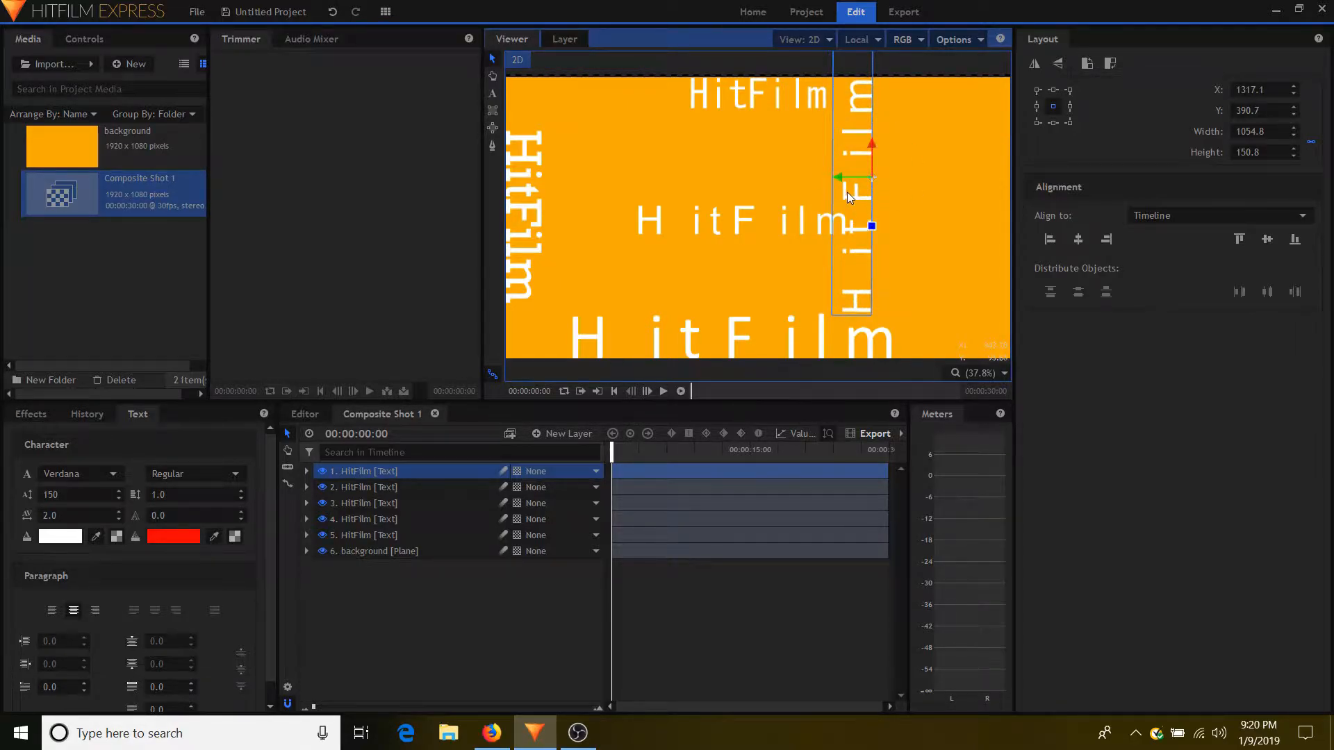
pyautogui.moveTo(839, 177); pyautogui.dragTo(973, 184)
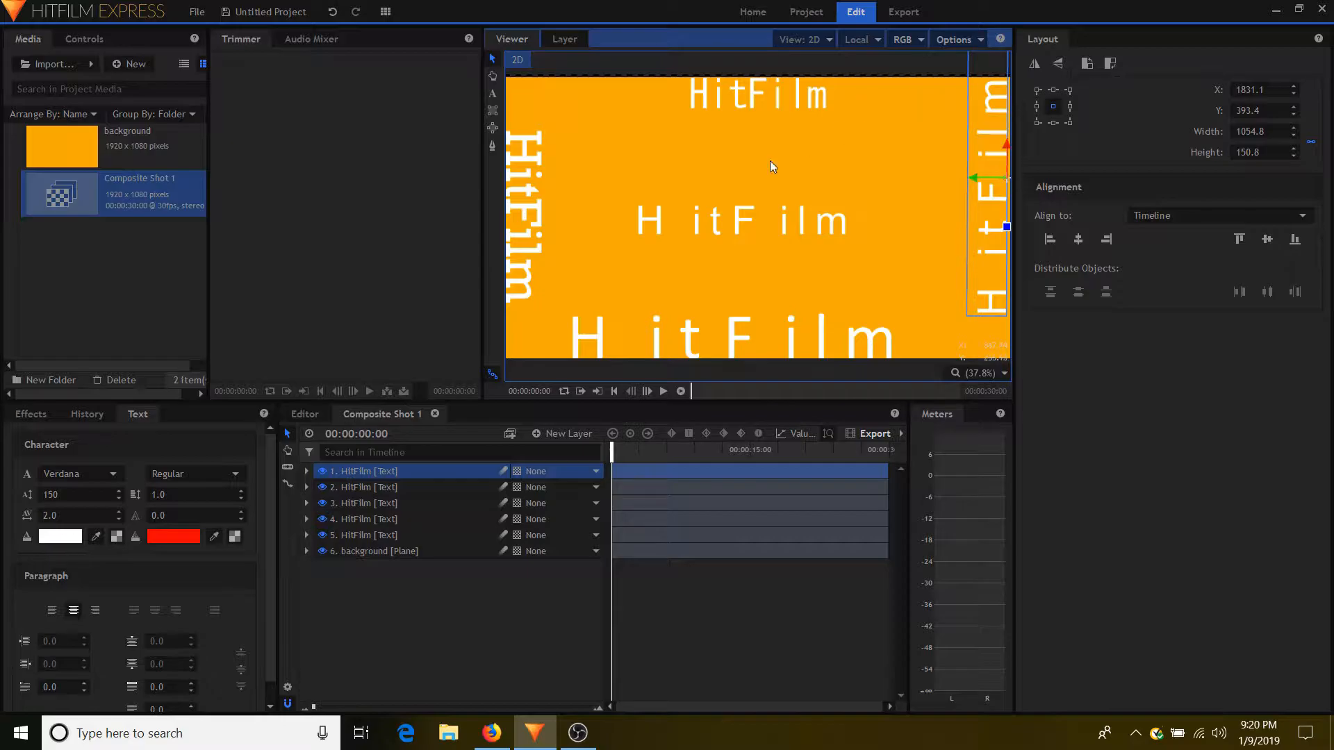
# - Import the image Index.jpg and add it to the composite shot as the uppermost layer
pyautogui.click(74, 245)
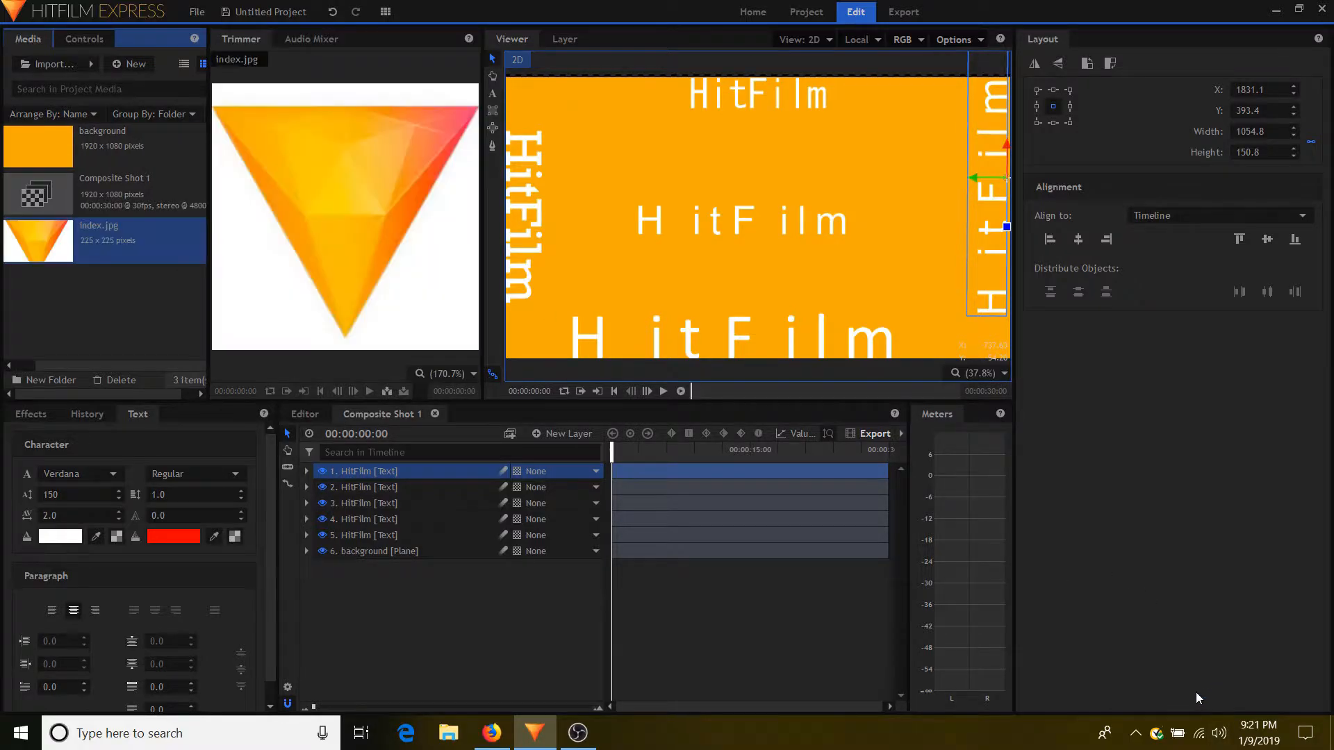
pyautogui.click(278, 212)
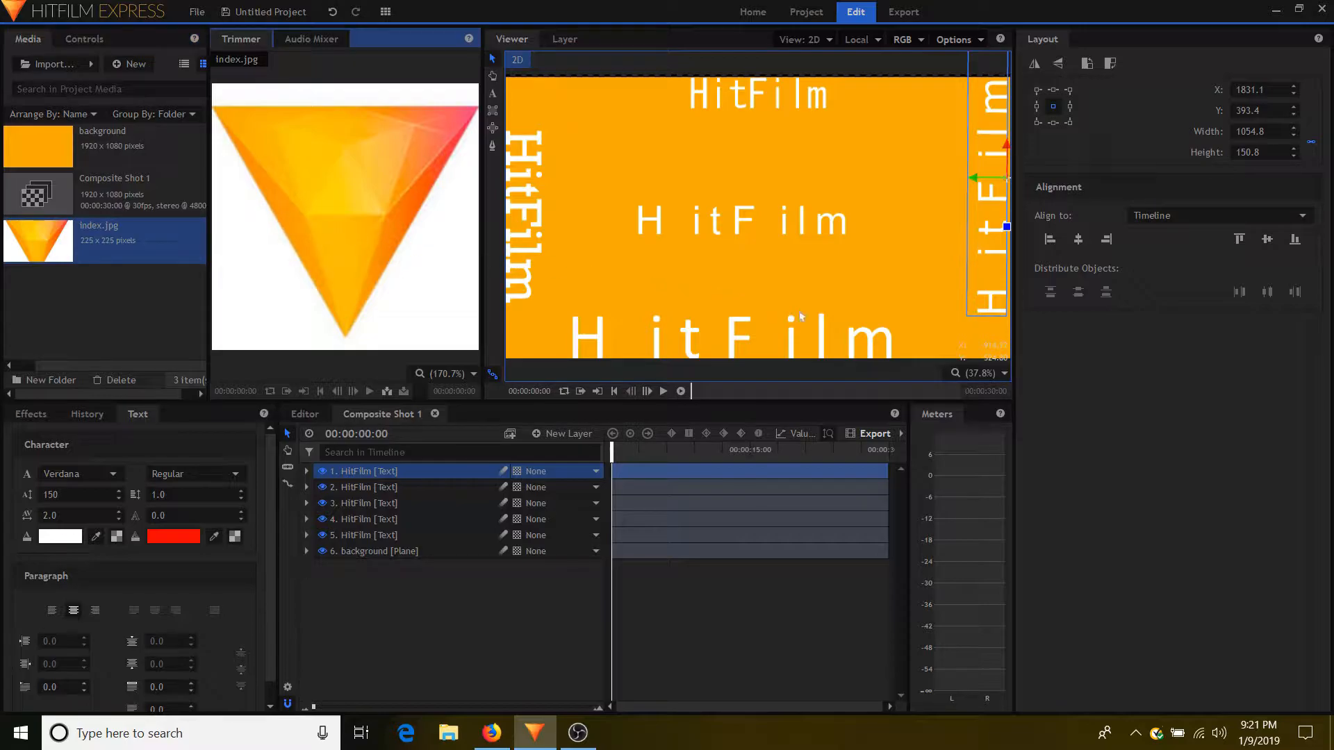
pyautogui.moveTo(936, 324); pyautogui.dragTo(935, 323)
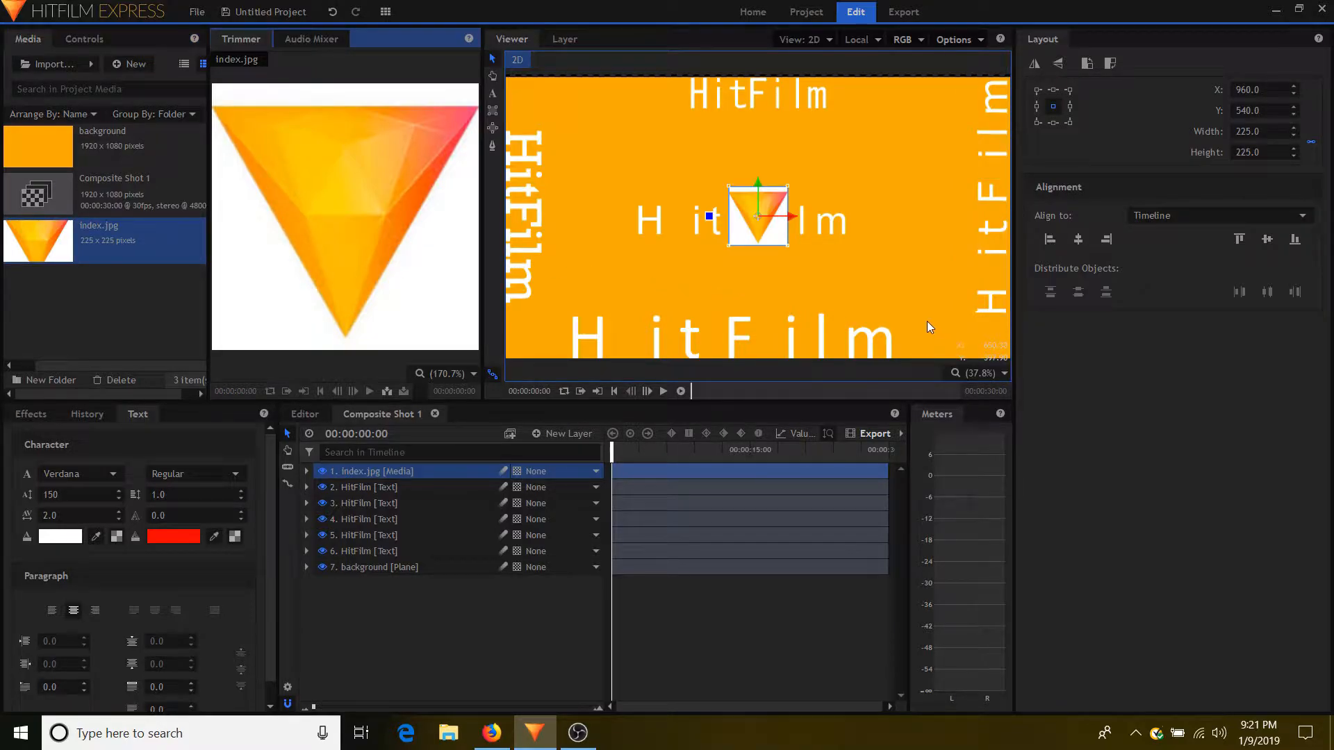
# - Move the logo image to about X 1468, Y 562, and center it horizontally and vertically on the timeline frame
pyautogui.moveTo(710, 214)
pyautogui.moveTo(792, 221); pyautogui.dragTo(924, 223)
pyautogui.moveTo(838, 218)
pyautogui.moveTo(841, 217)
pyautogui.mouseDown()
pyautogui.moveTo(860, 260)
pyautogui.moveTo(929, 268)
pyautogui.moveTo(917, 175)
pyautogui.moveTo(859, 165)
pyautogui.moveTo(851, 218)
pyautogui.mouseUp()
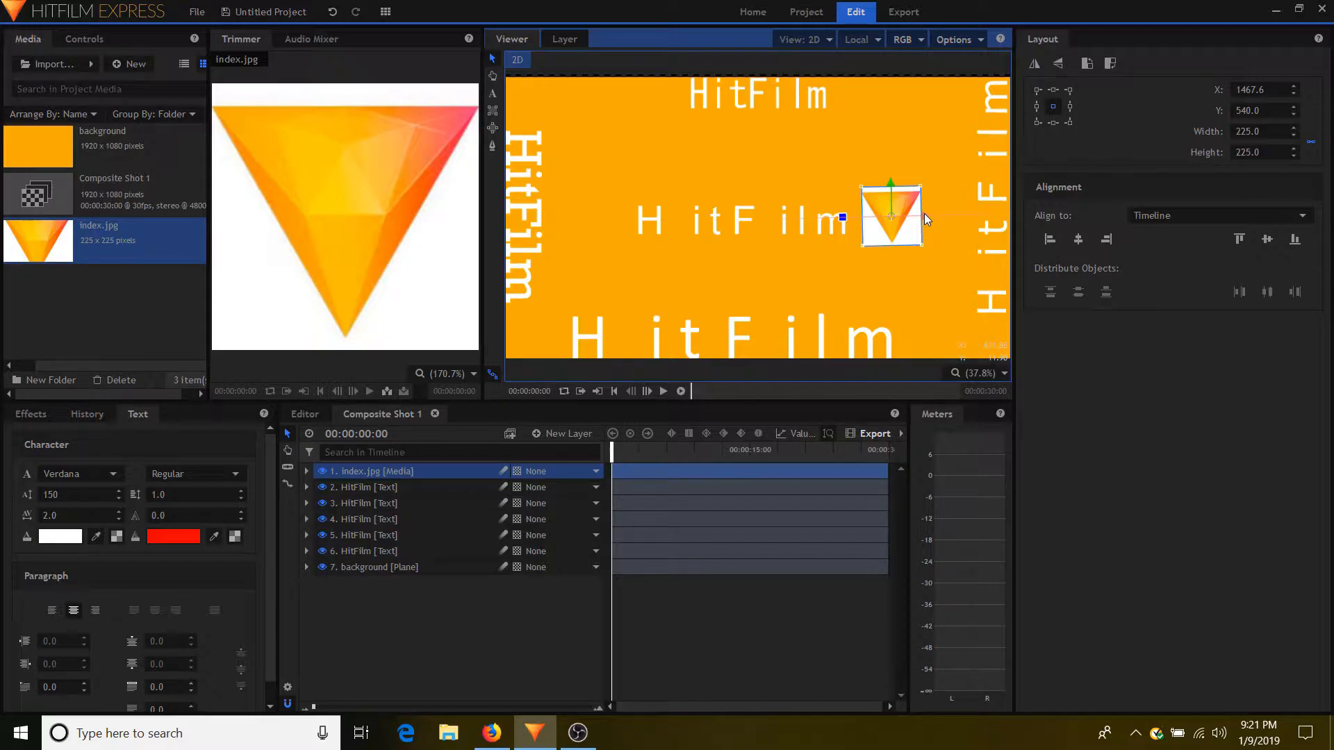
pyautogui.moveTo(892, 185)
pyautogui.mouseDown()
pyautogui.moveTo(896, 286)
pyautogui.moveTo(902, 189)
pyautogui.mouseUp()
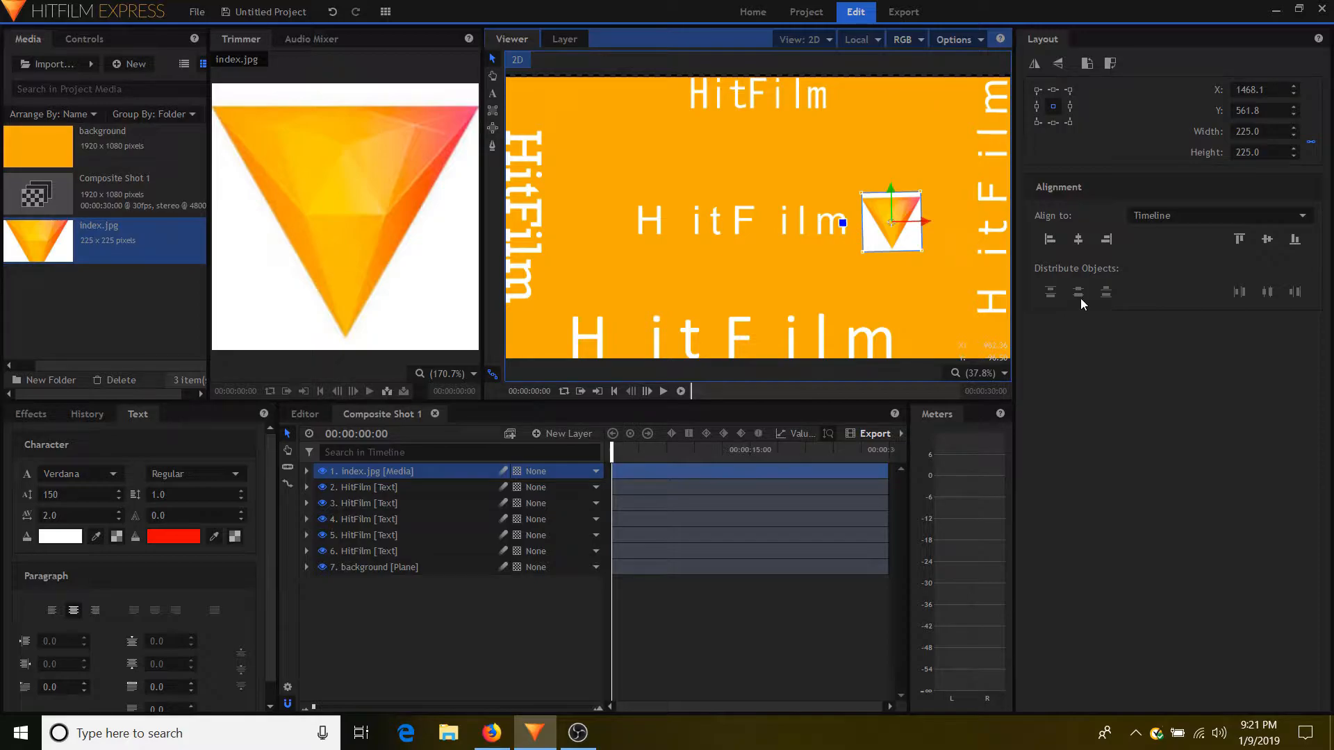
pyautogui.click(1078, 240)
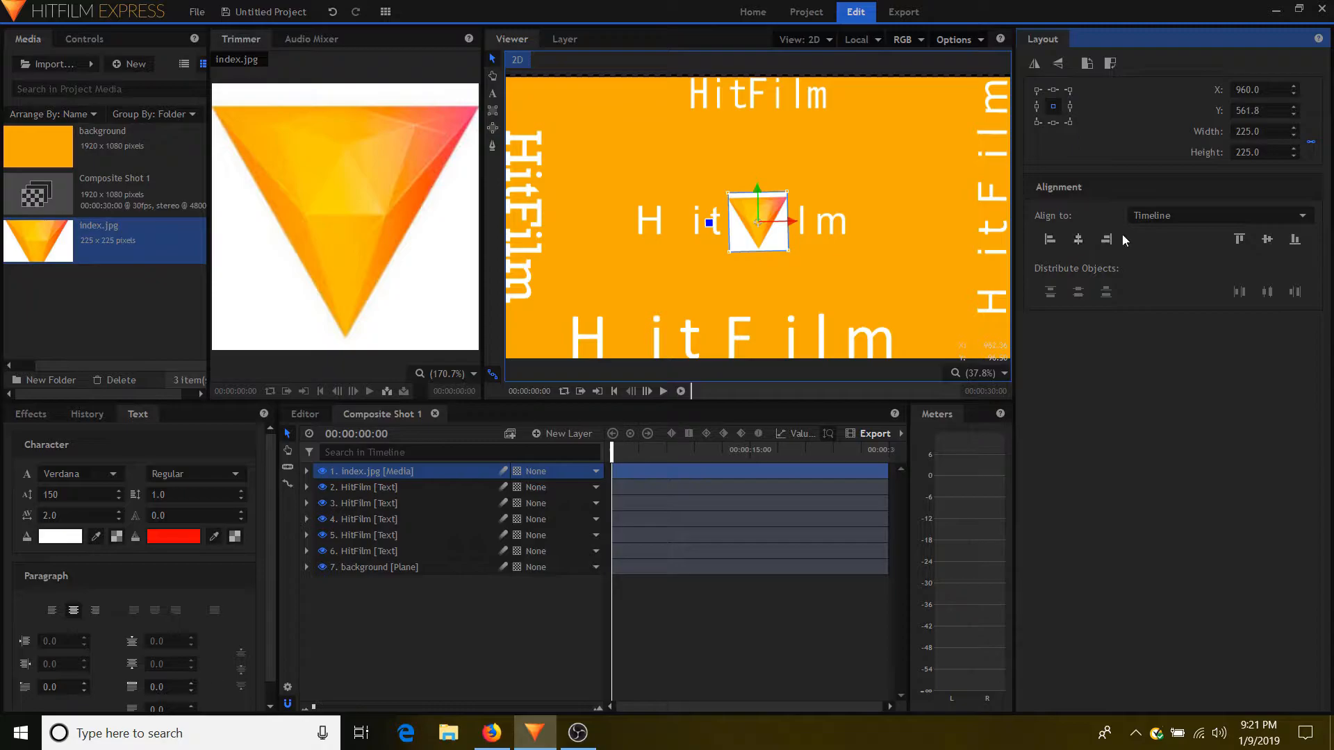
pyautogui.click(1266, 239)
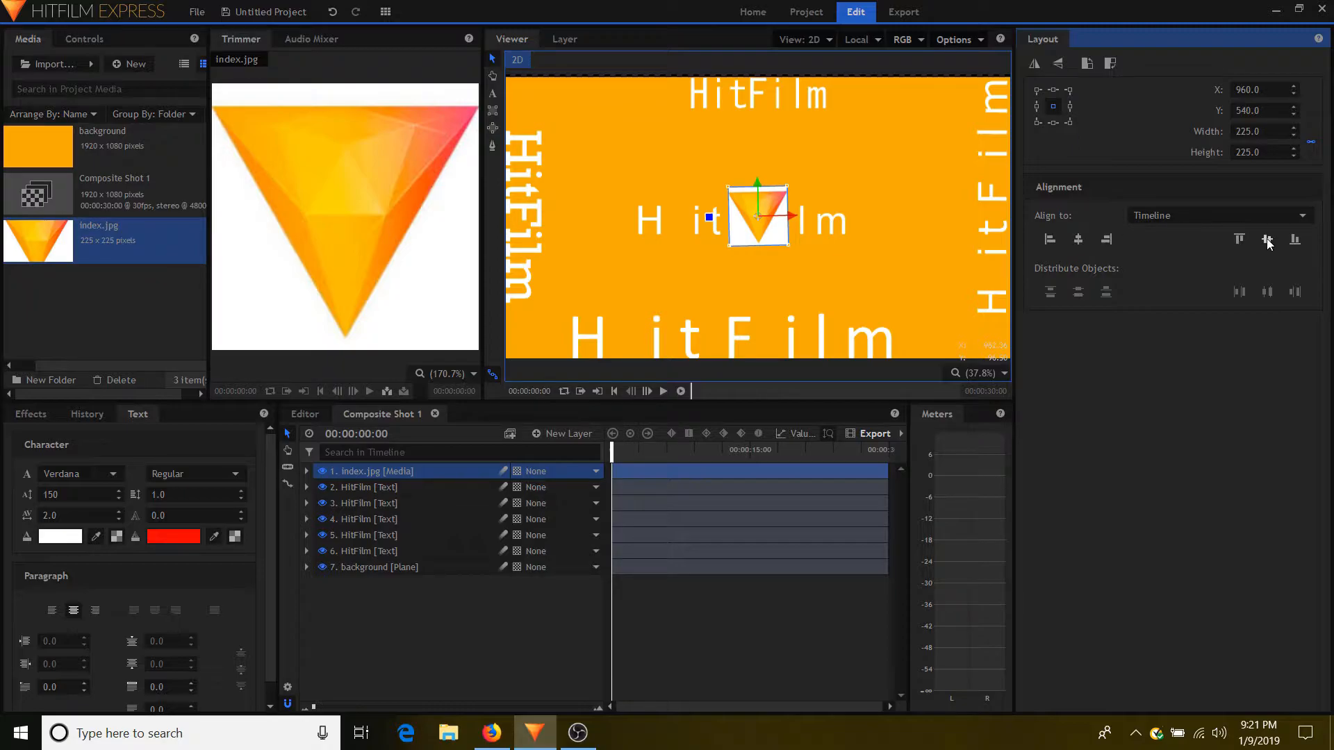
# - Move the logo image to the frame's lower-right corner, partly beyond the right edge, at about X 1910, Y 978
pyautogui.click(707, 218)
pyautogui.moveTo(707, 218); pyautogui.dragTo(1040, 224)
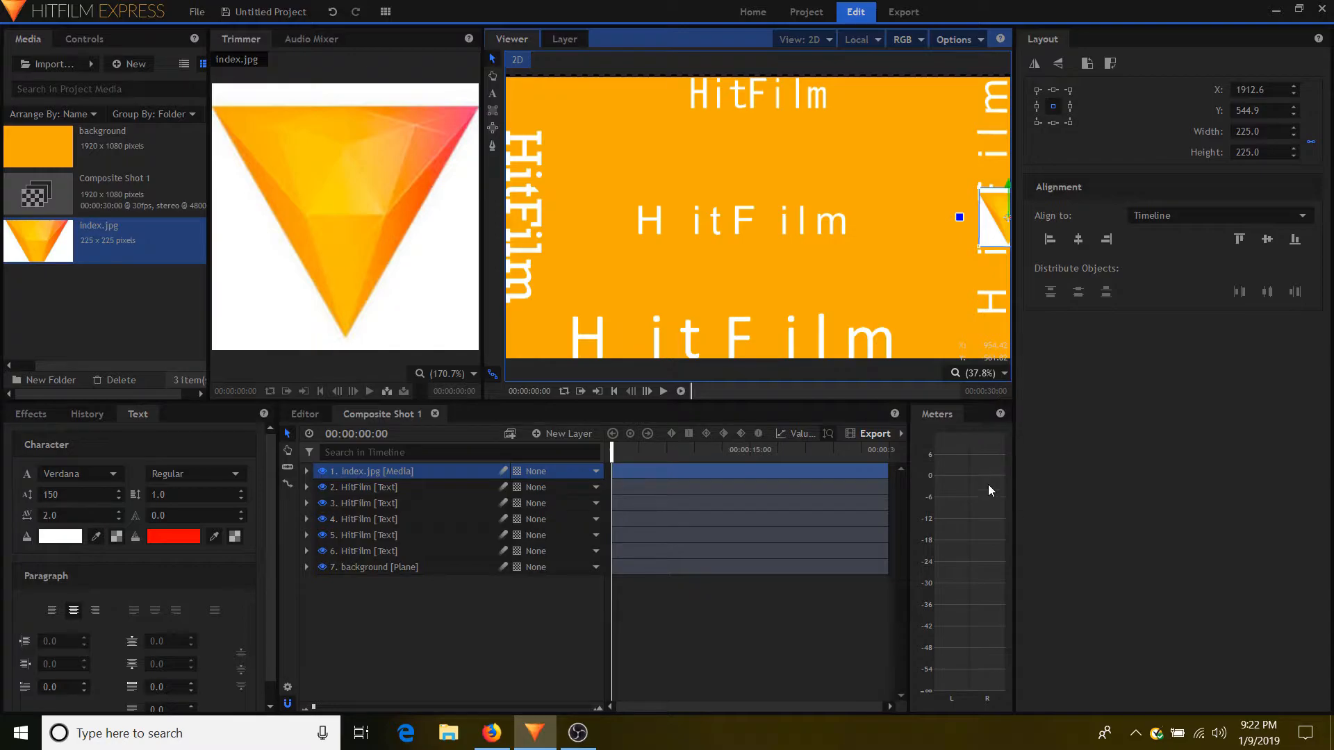
pyautogui.press('.')
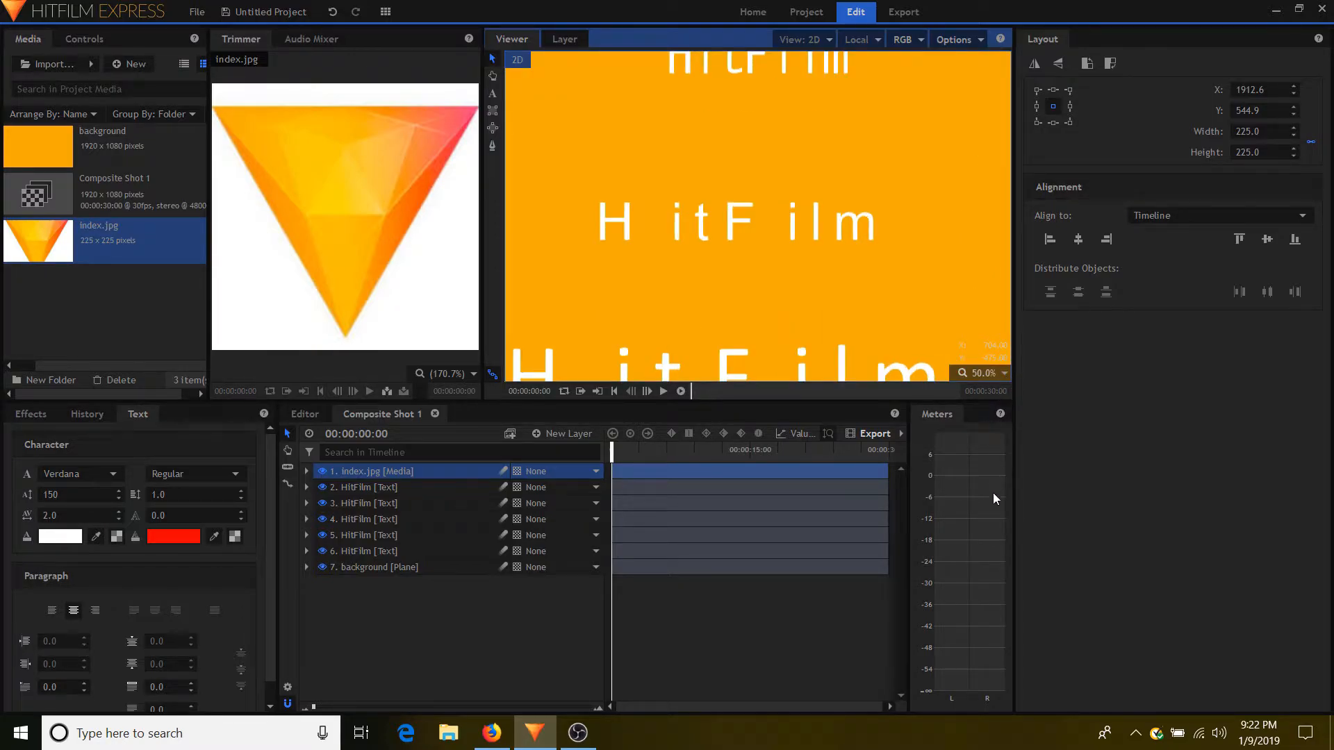
pyautogui.press(',')
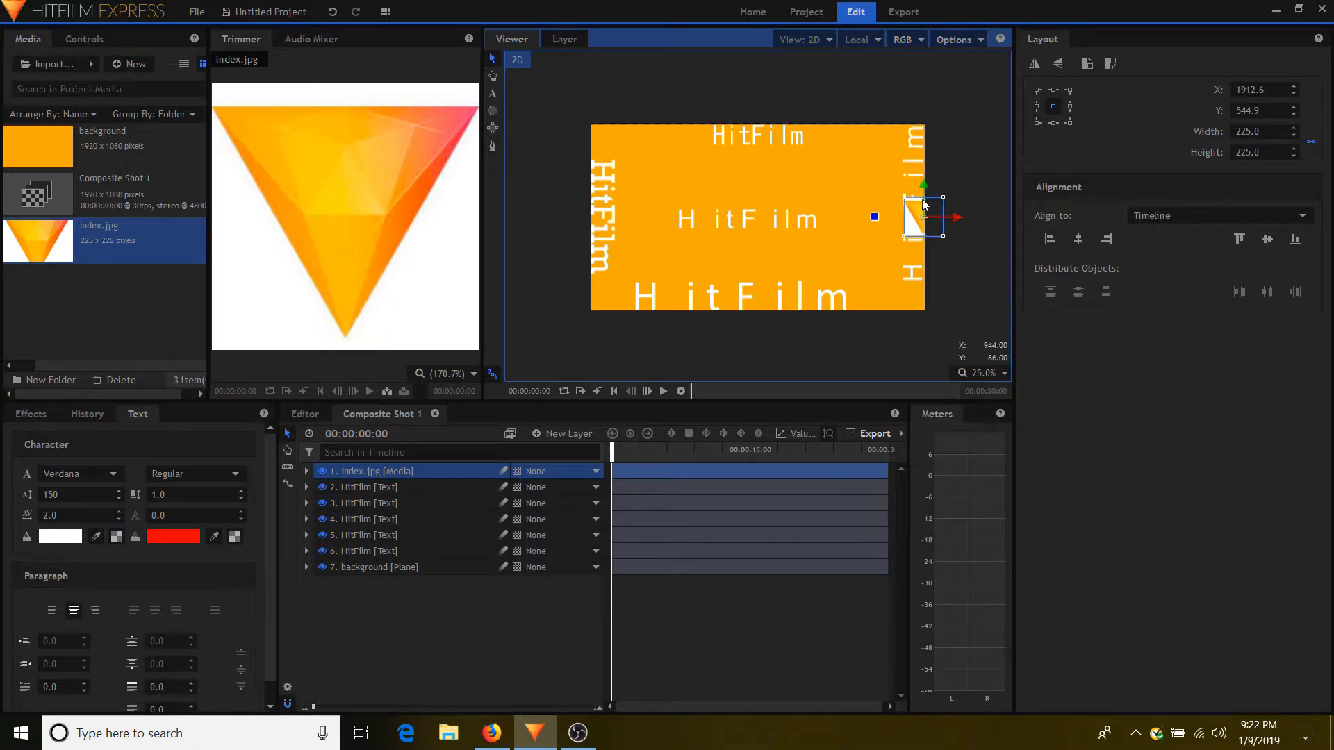
pyautogui.moveTo(924, 184); pyautogui.dragTo(925, 264)
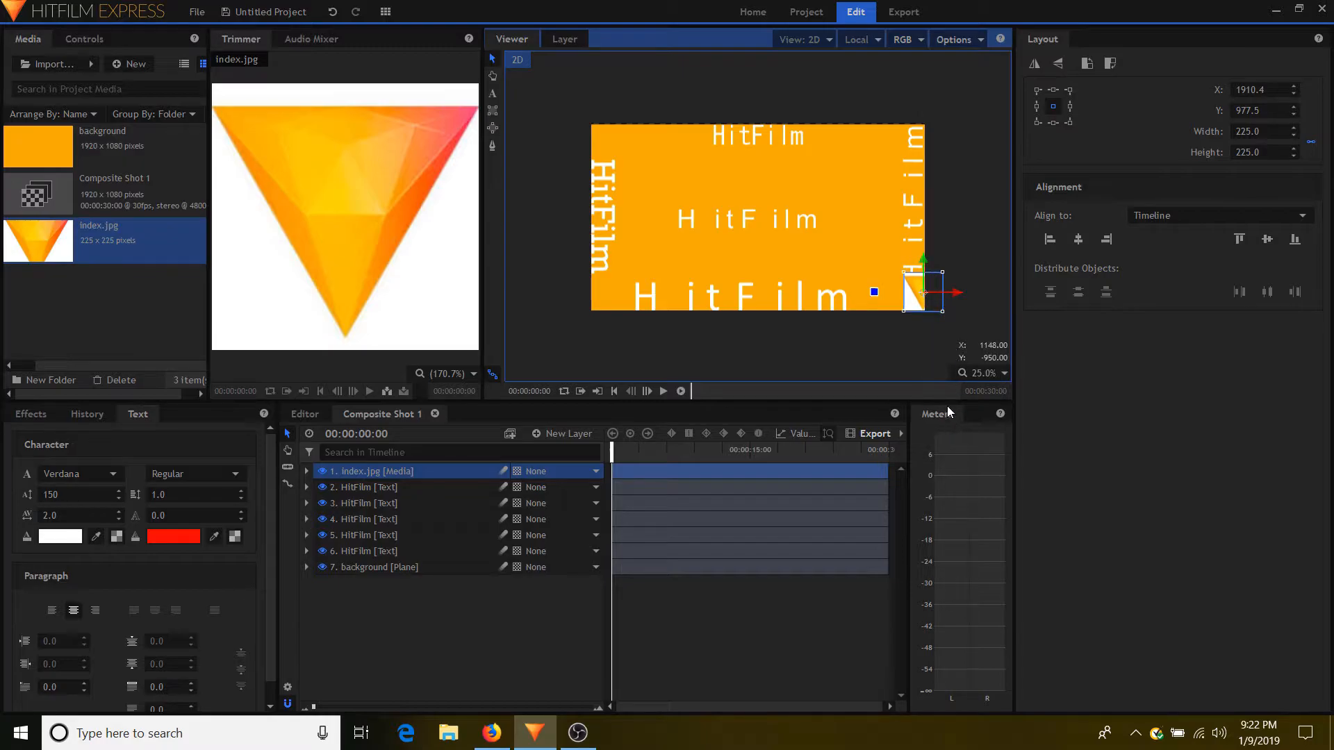
# - Select the orange background plane layer
pyautogui.click(615, 140)
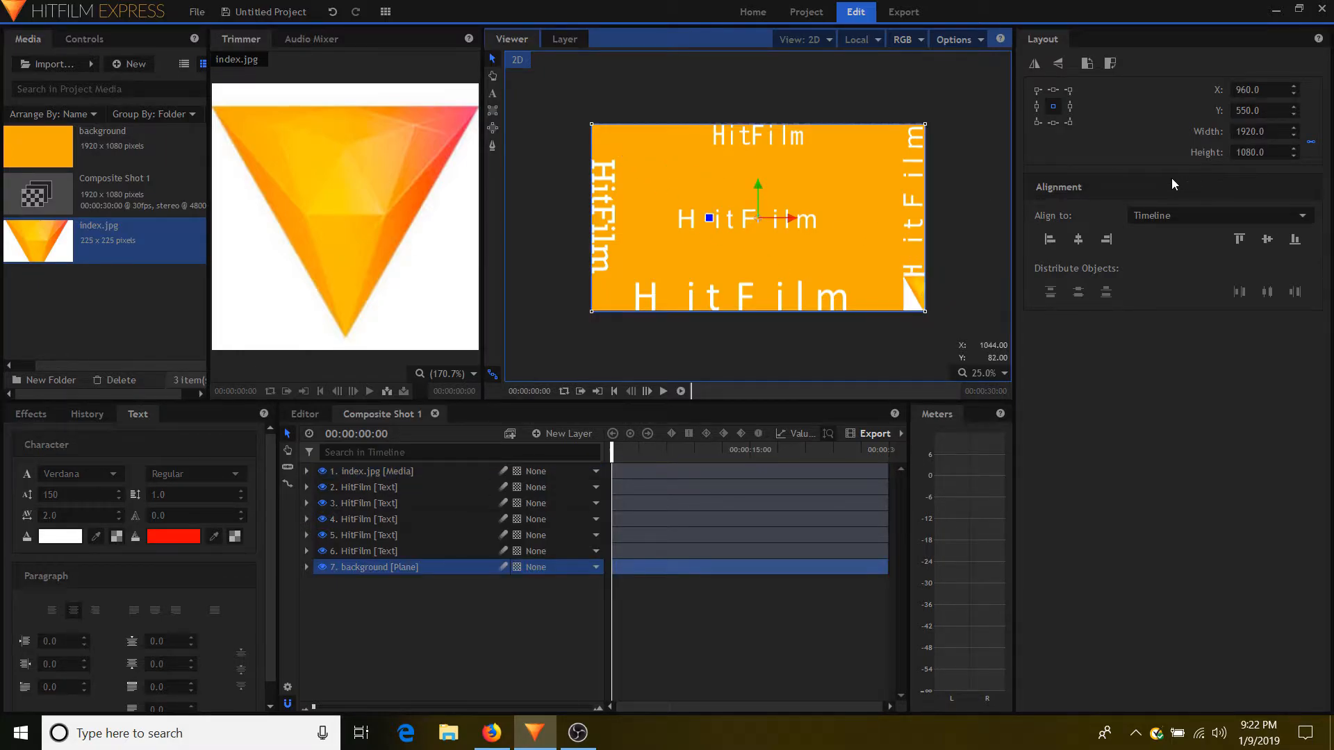